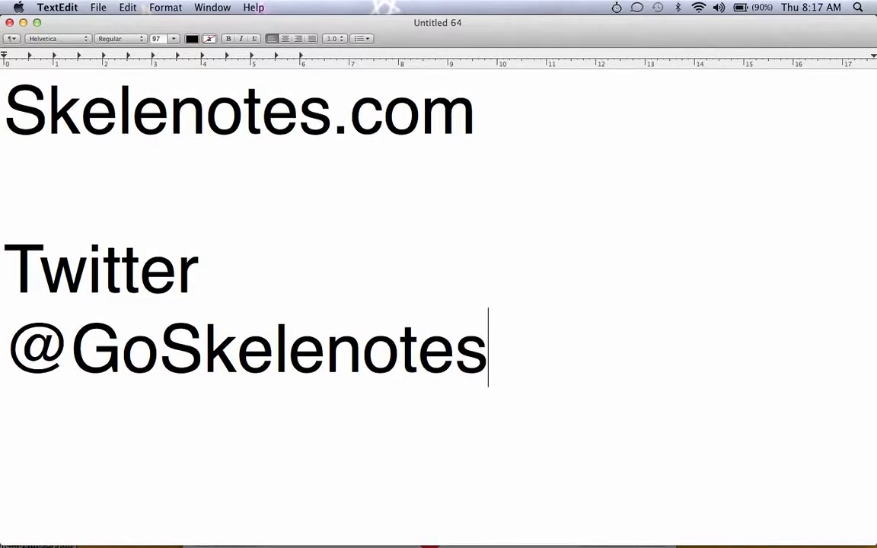
Check today's date in the menu bar, then start Photo Booth's live webcam preview
{"action": "left_click", "coordinate": [812, 7]}
{"action": "key", "text": "Escape"}
{"action": "mouse_move", "coordinate": [640, 545]}
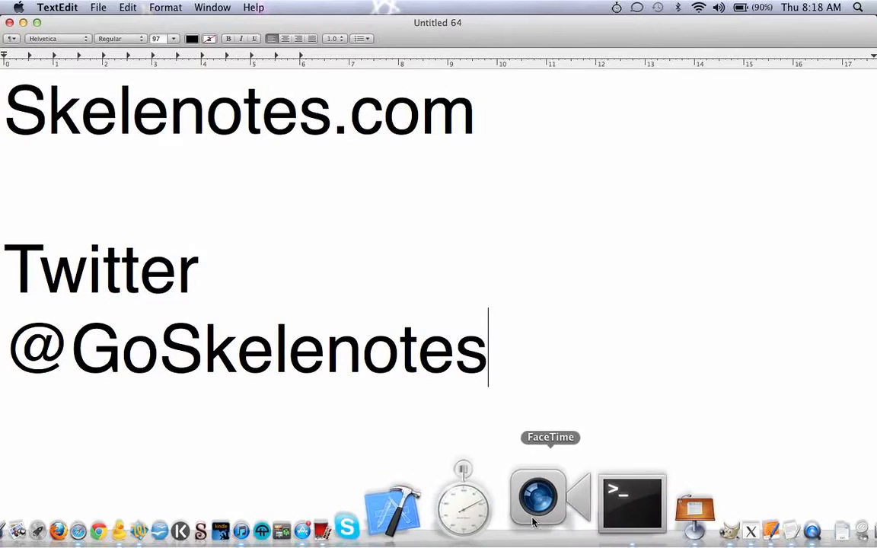
{"action": "left_click", "coordinate": [460, 519]}
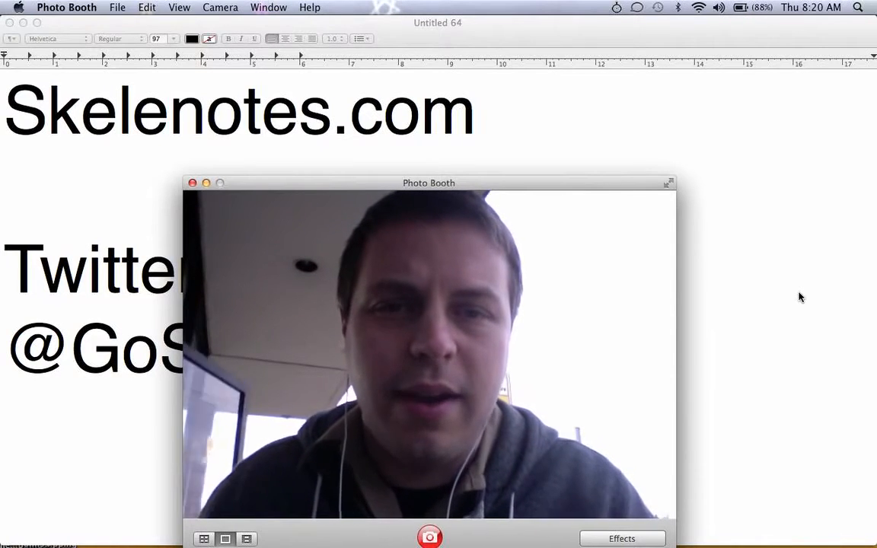
Swap the contact card's first line to a phone number, restore 'Skelenotes.com', then return to the webcam
{"action": "left_click", "coordinate": [557, 138]}
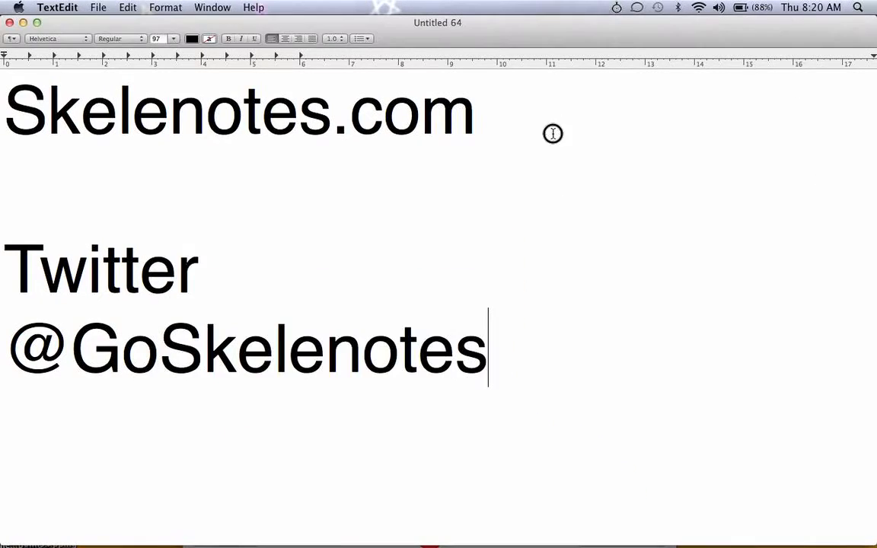
{"action": "left_click_drag", "start_coordinate": [552, 134], "coordinate": [294, 47]}
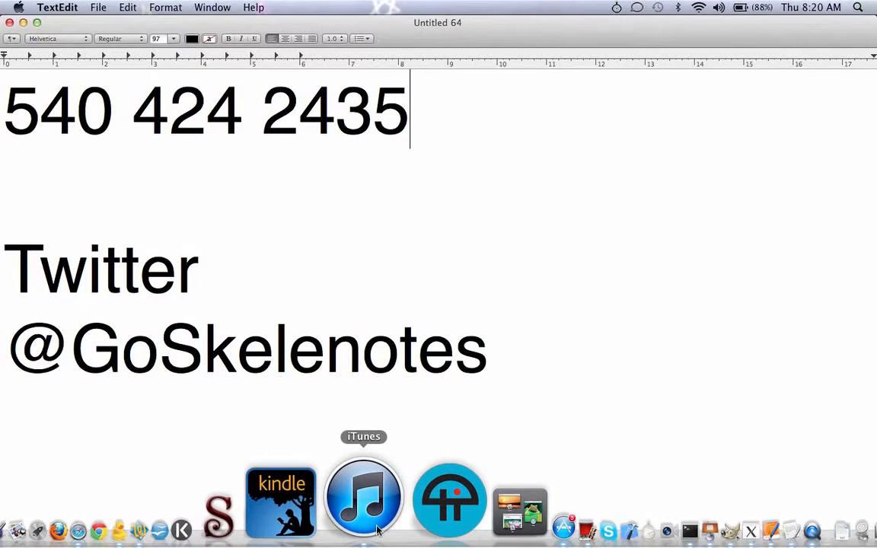
{"action": "left_click_drag", "start_coordinate": [410, 115], "coordinate": [100, 63]}
{"action": "type", "text": "Sk"}
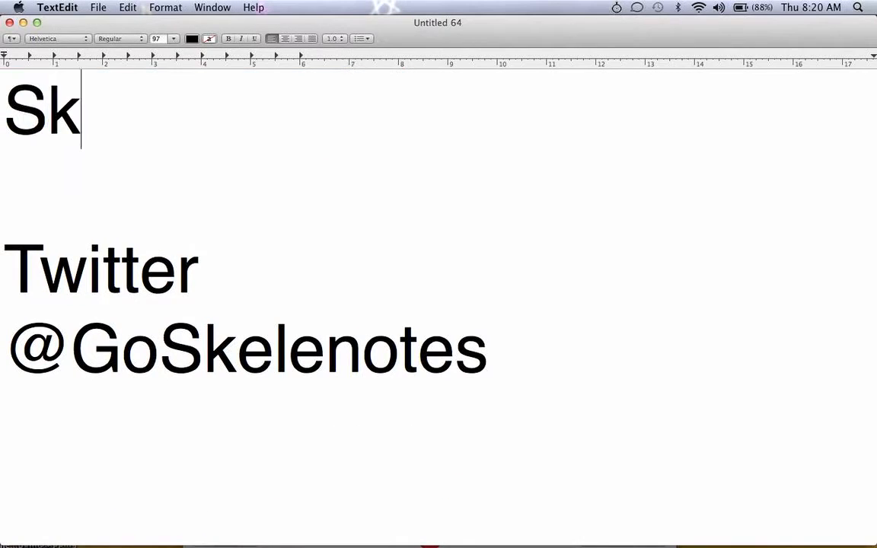
{"action": "type", "text": "elenotes.com"}
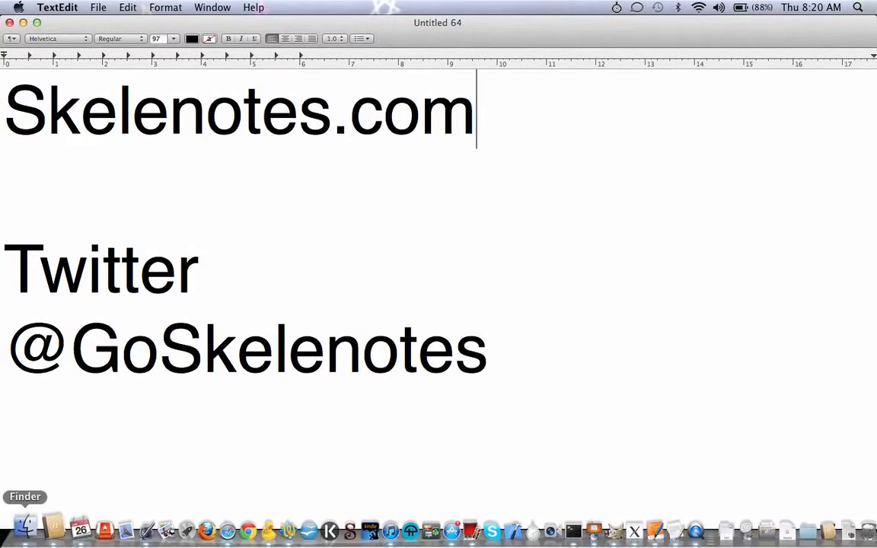
{"action": "left_click", "coordinate": [457, 533]}
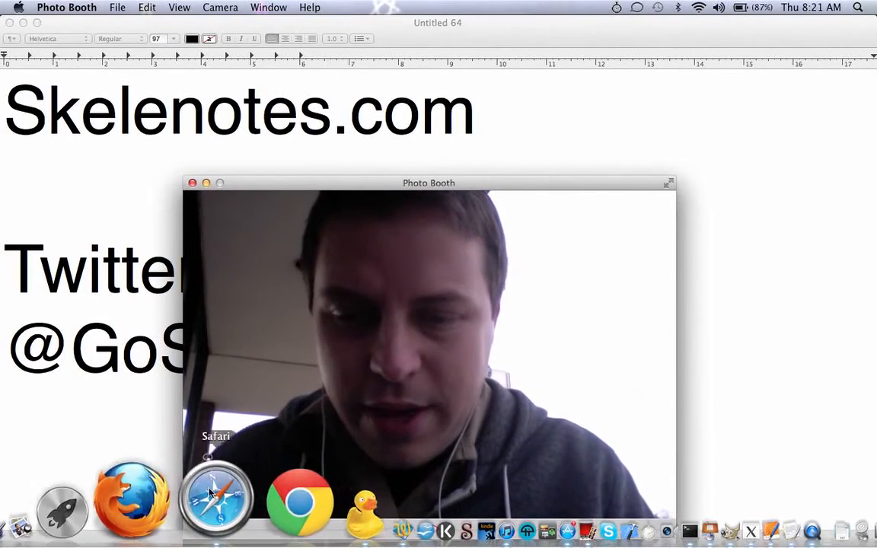
Switch to Safari, sign in to GoDaddy, and open the My Account overview
{"action": "left_click", "coordinate": [217, 496]}
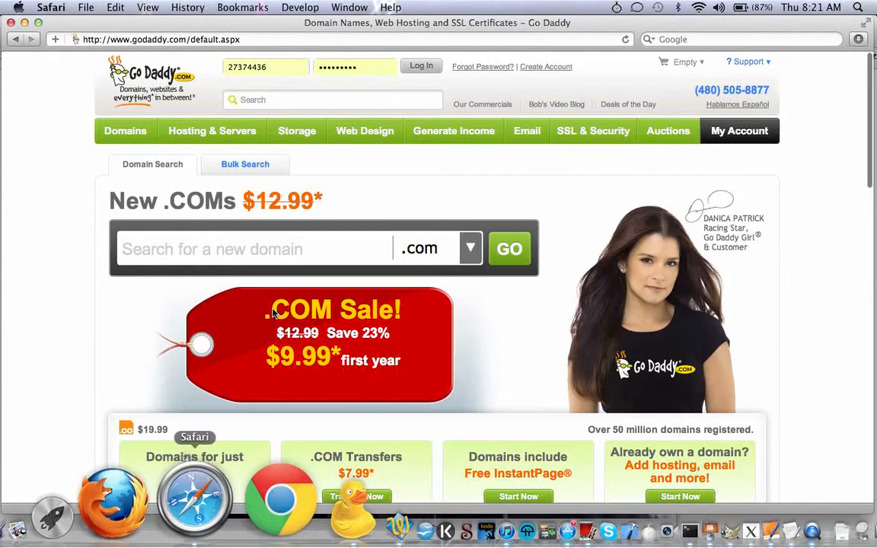
{"action": "left_click", "coordinate": [424, 67]}
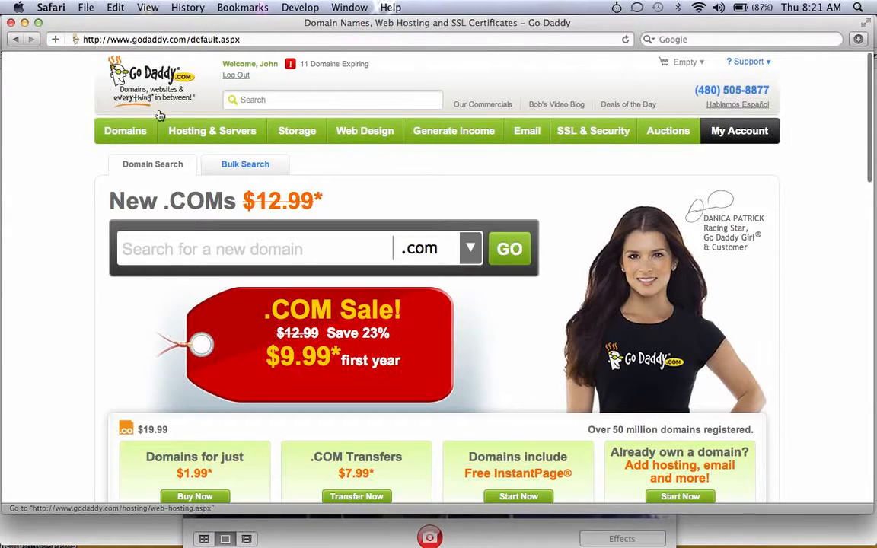
{"action": "left_click", "coordinate": [740, 132]}
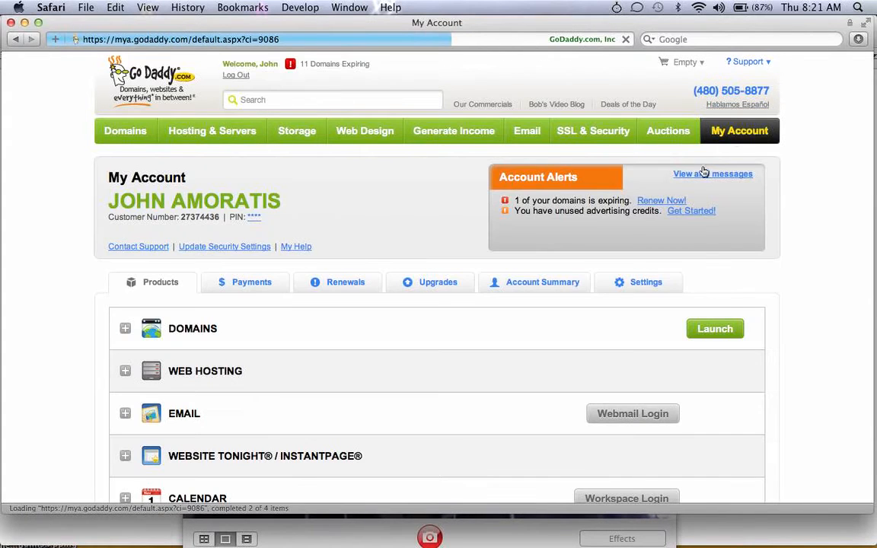
Expand Web Hosting and open the control center for the skelenotes.com hosting plan
{"action": "left_click", "coordinate": [126, 372]}
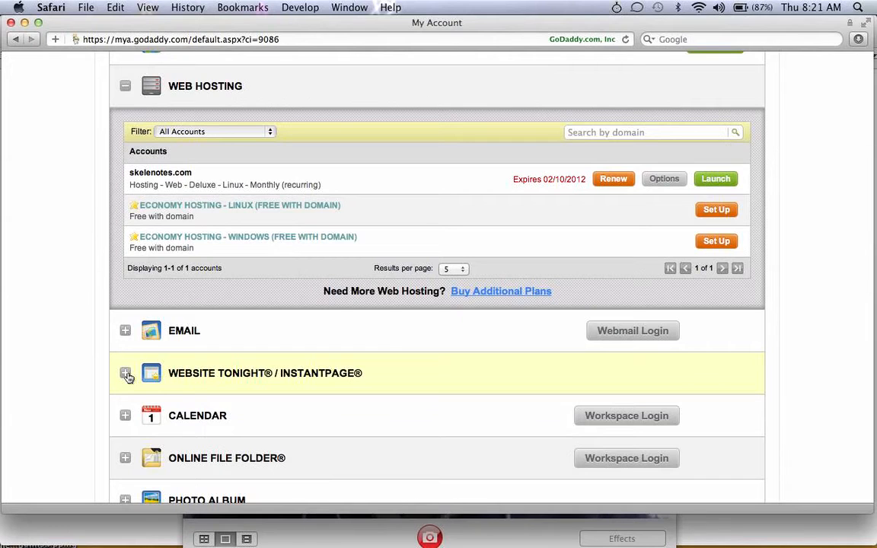
{"action": "scroll", "coordinate": [43, 163], "scroll_direction": "up", "scroll_amount": 5}
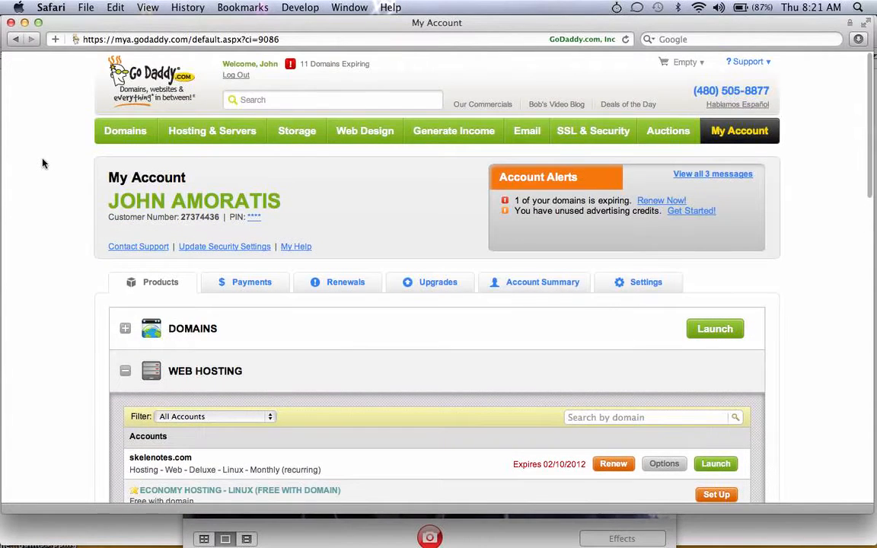
{"action": "scroll", "coordinate": [43, 163], "scroll_direction": "down", "scroll_amount": 1}
{"action": "scroll", "coordinate": [43, 163], "scroll_direction": "up", "scroll_amount": 1}
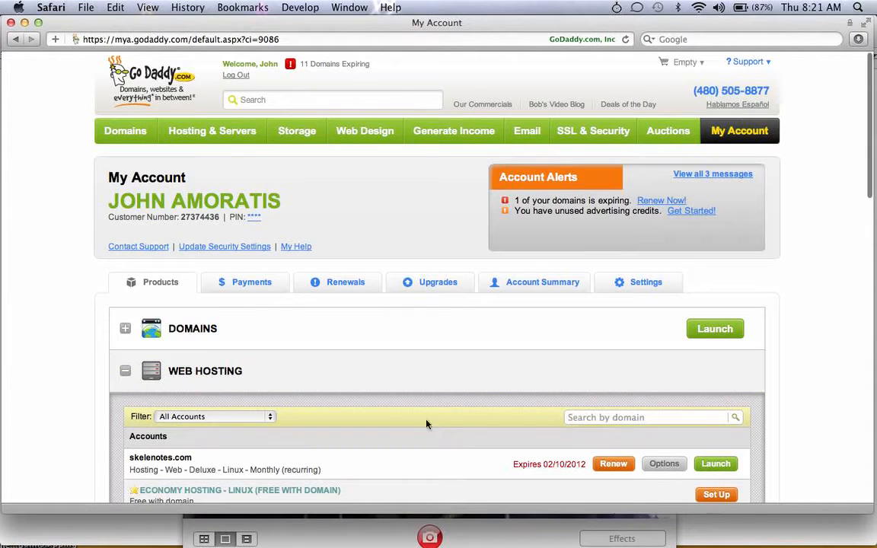
{"action": "scroll", "coordinate": [426, 424], "scroll_direction": "down", "scroll_amount": 5}
{"action": "left_click", "coordinate": [708, 259]}
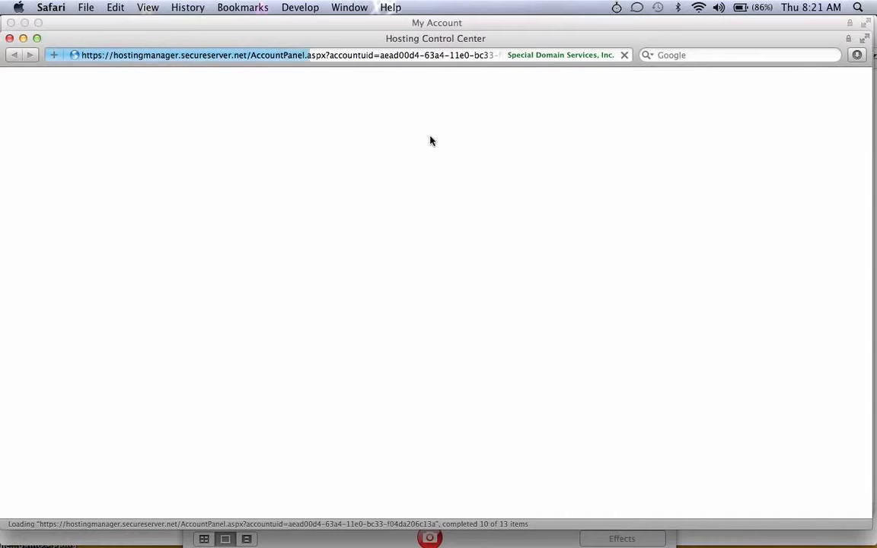
Launch the FTP File Manager from the skelenotes.com dashboard and open a new Safari tab
{"action": "left_click_drag", "start_coordinate": [161, 38], "coordinate": [163, 27]}
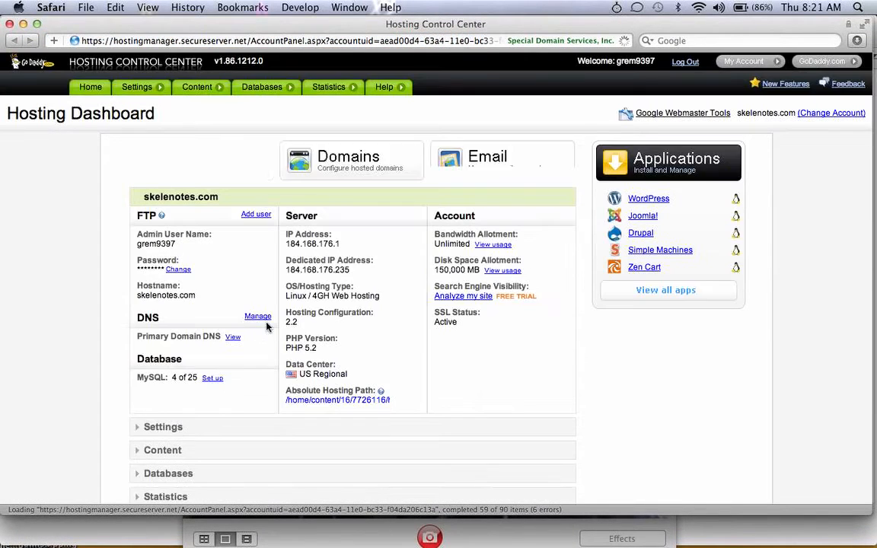
{"action": "mouse_move", "coordinate": [171, 93]}
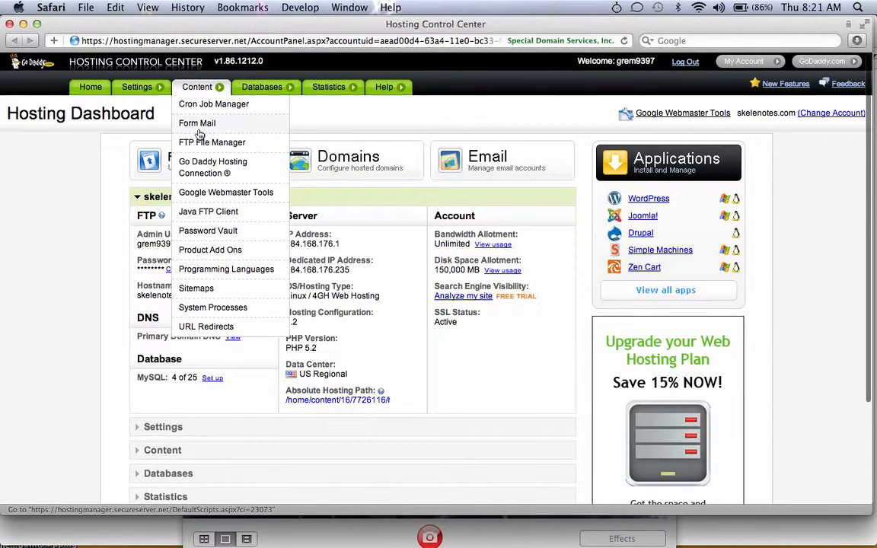
{"action": "left_click", "coordinate": [198, 143]}
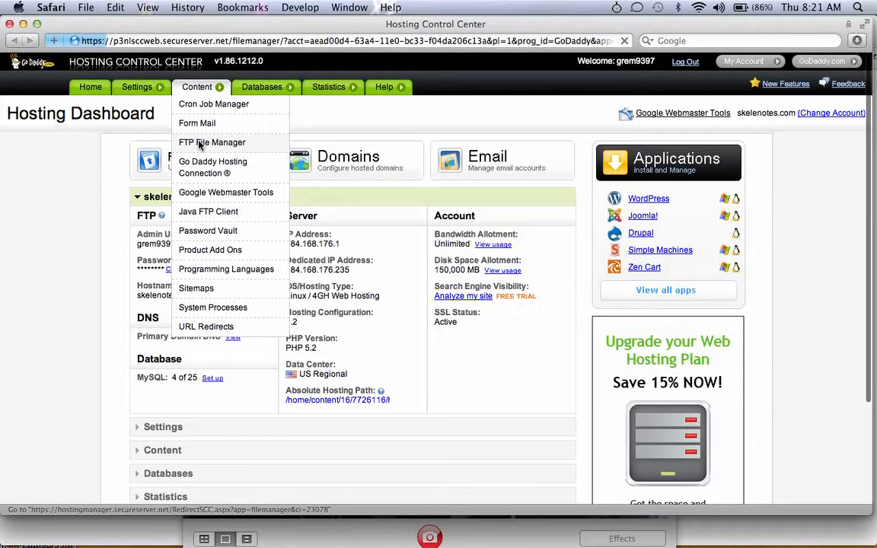
{"action": "left_click", "coordinate": [199, 144]}
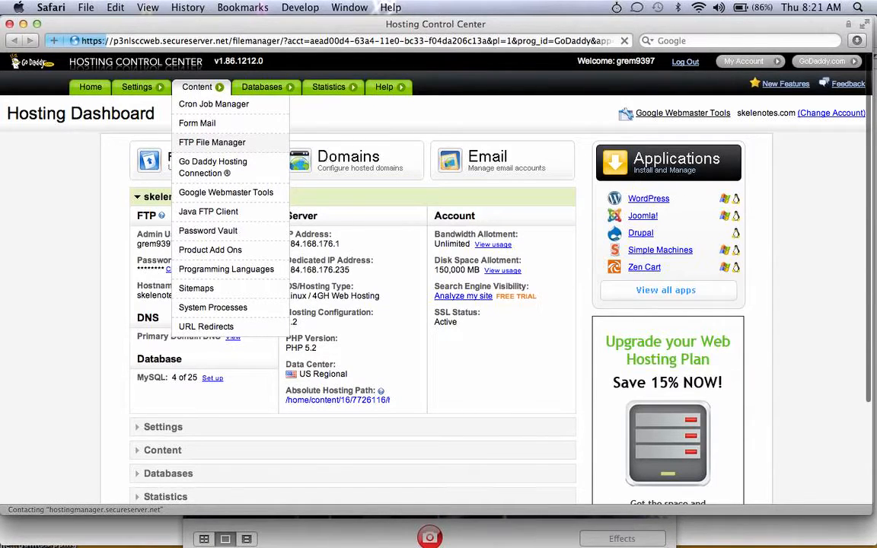
{"action": "left_click", "coordinate": [91, 7]}
{"action": "left_click", "coordinate": [102, 41]}
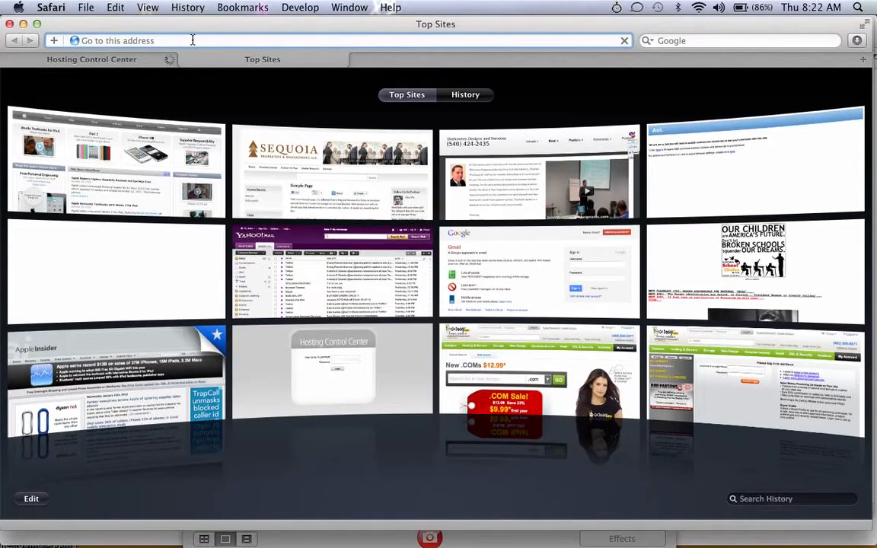
Go to wordpress.org and download wordpress-3.3.1.zip, checking its progress in Downloads
{"action": "type", "text": "wordpres"}
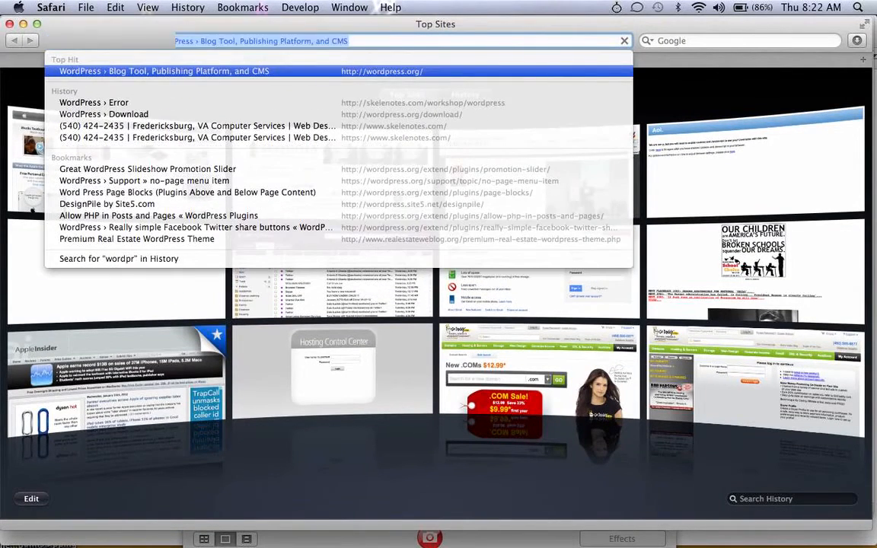
{"action": "key", "text": "Return"}
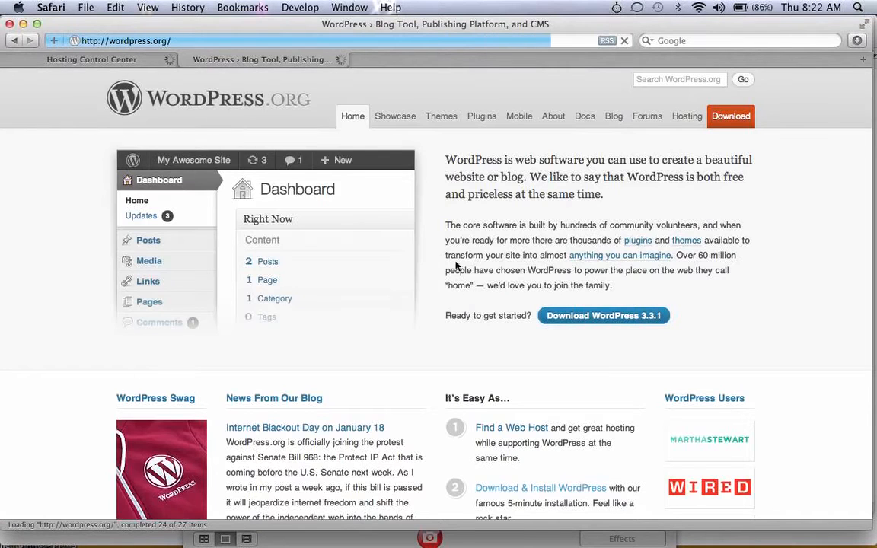
{"action": "left_click", "coordinate": [547, 315]}
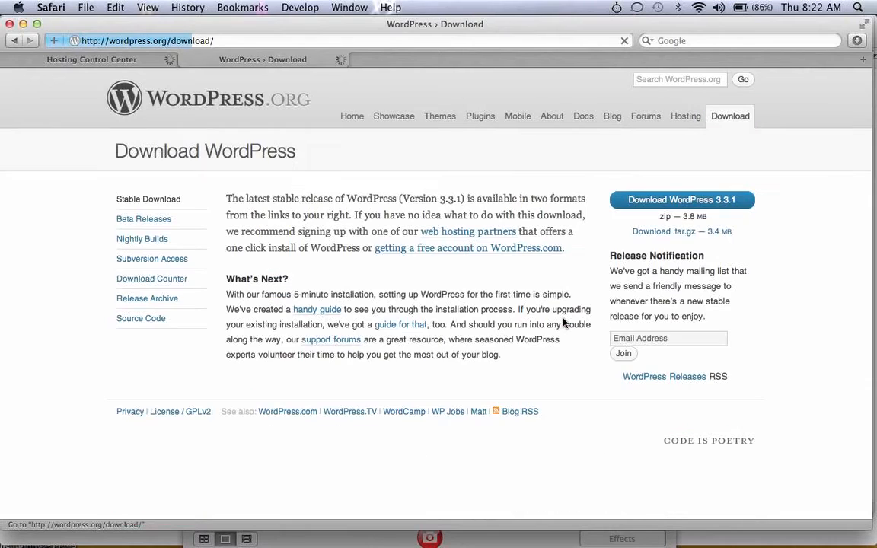
{"action": "left_click", "coordinate": [650, 201]}
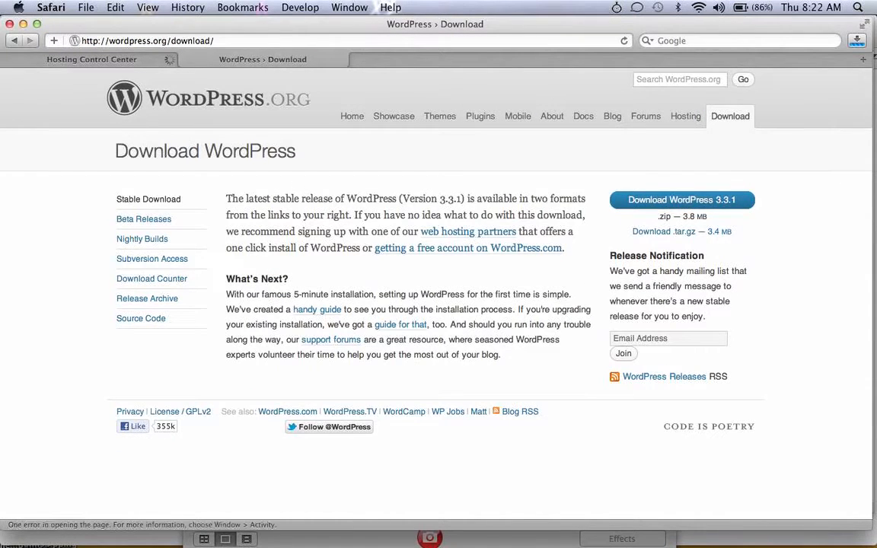
{"action": "left_click", "coordinate": [858, 41]}
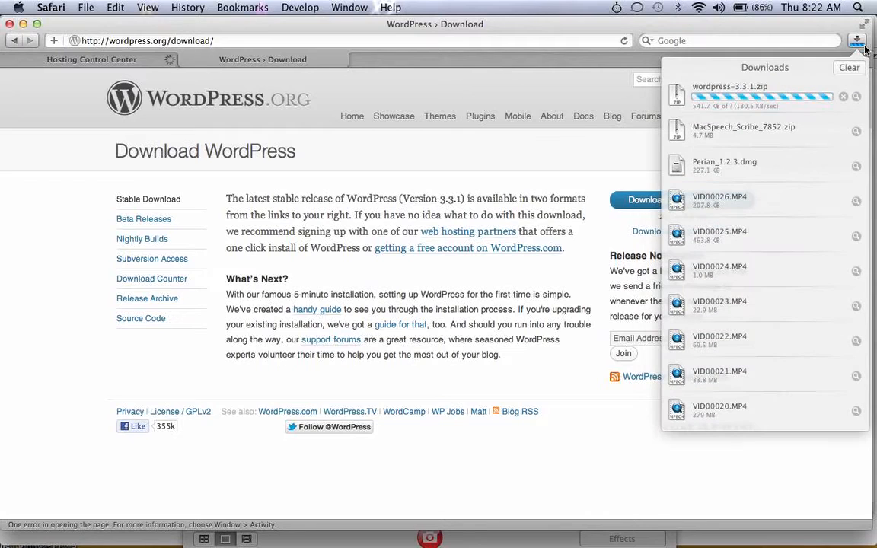
{"action": "left_click", "coordinate": [655, 40]}
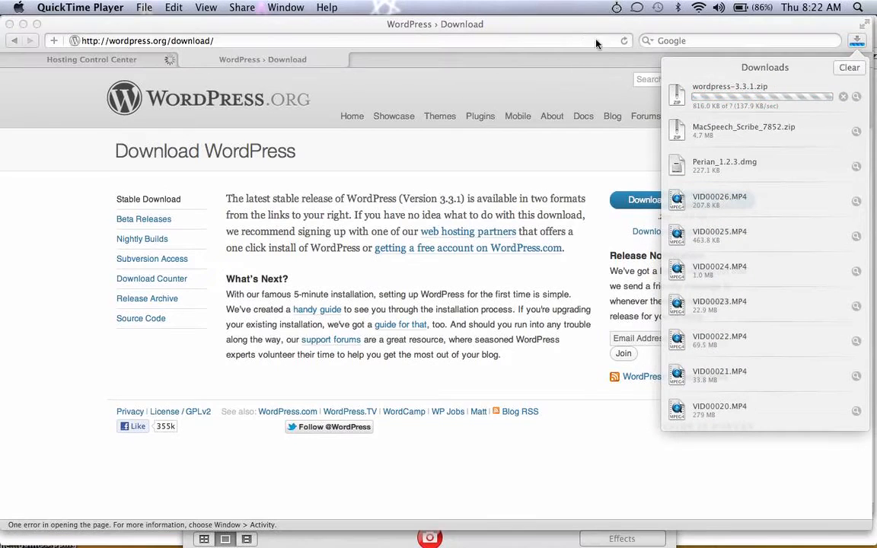
{"action": "left_click", "coordinate": [766, 68]}
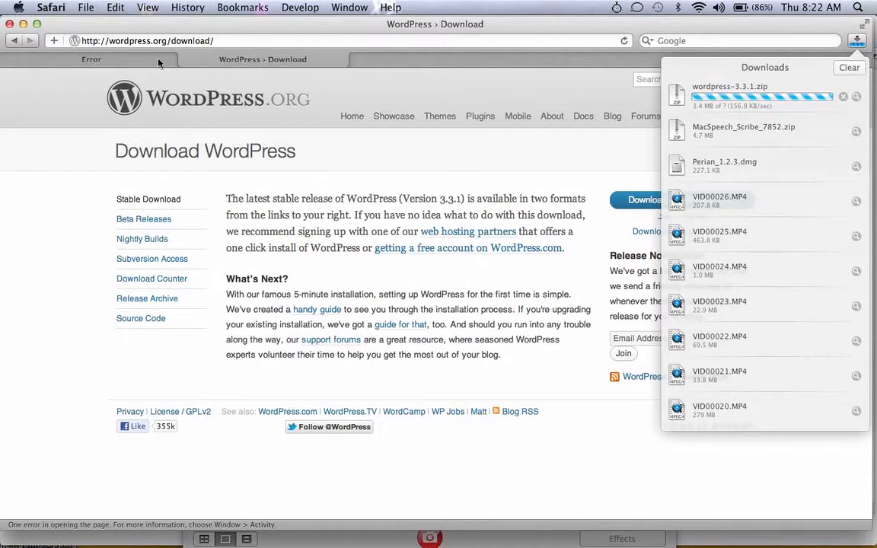
Go back from the hosting error page, reload the dashboard, and start the FTP File Manager
{"action": "left_click", "coordinate": [105, 59]}
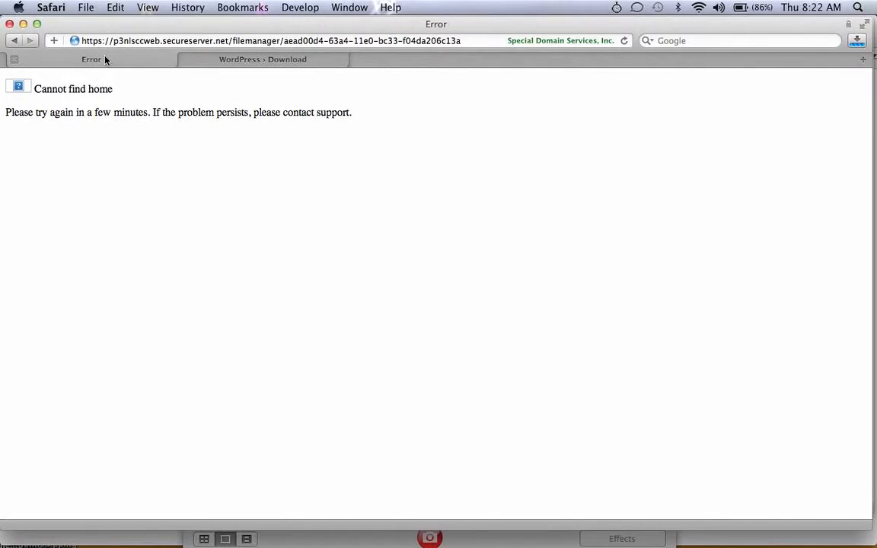
{"action": "left_click", "coordinate": [16, 42]}
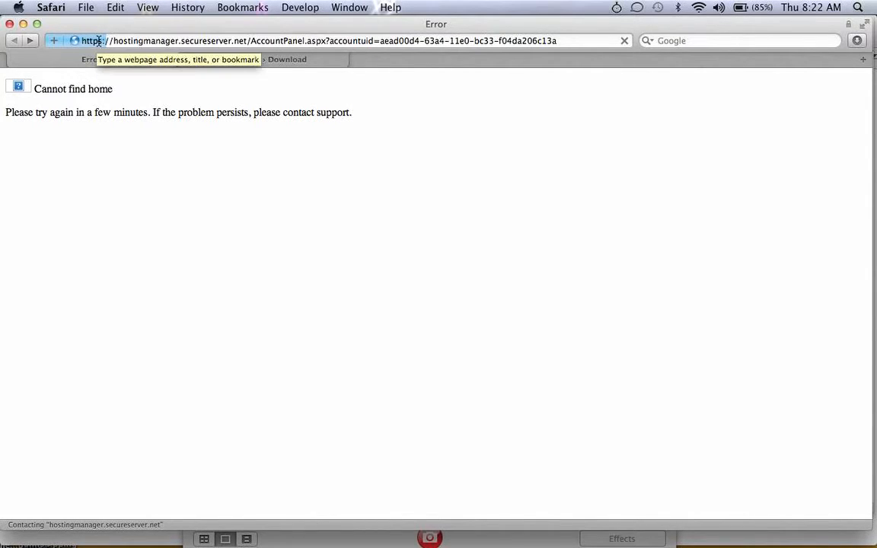
{"action": "left_click", "coordinate": [101, 41]}
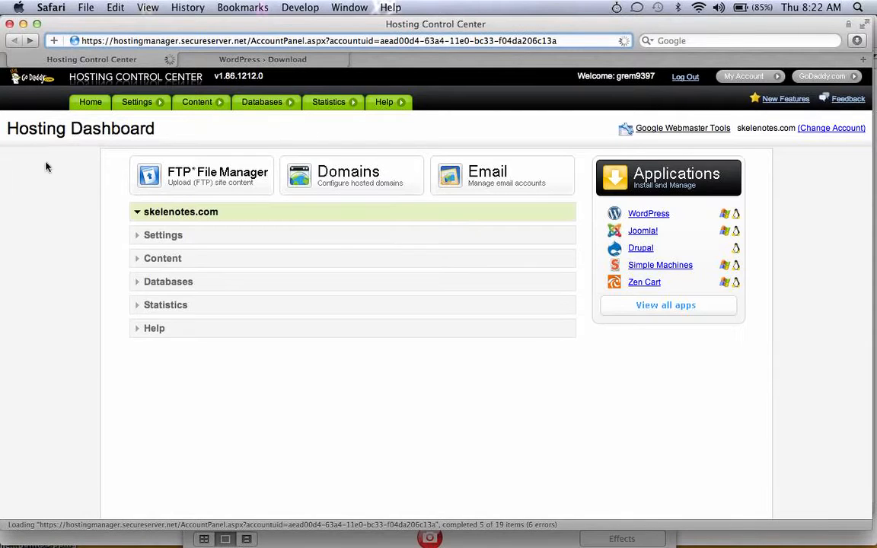
{"action": "mouse_move", "coordinate": [195, 102]}
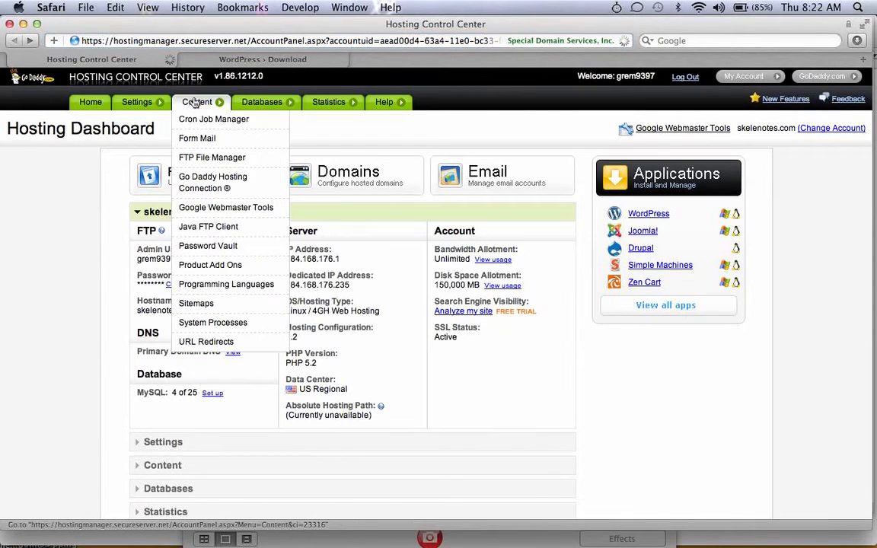
{"action": "left_click", "coordinate": [203, 159]}
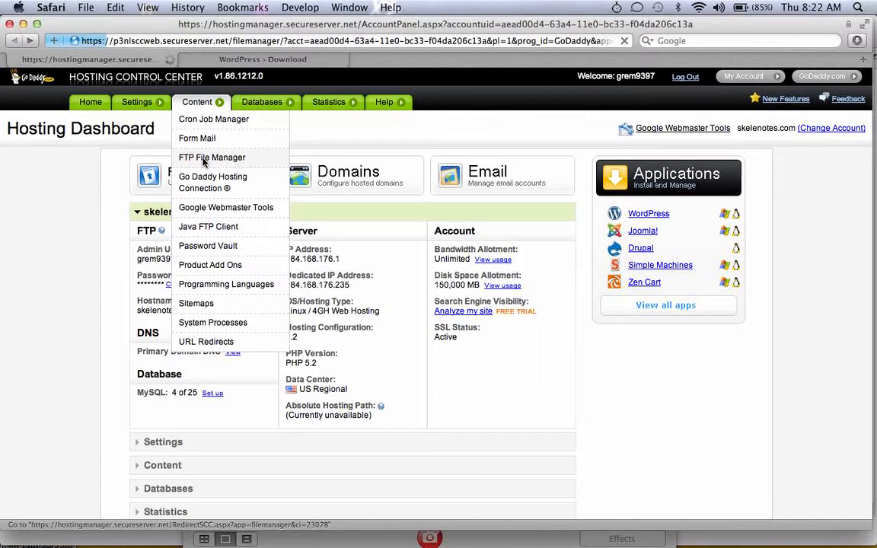
{"action": "left_click", "coordinate": [266, 59]}
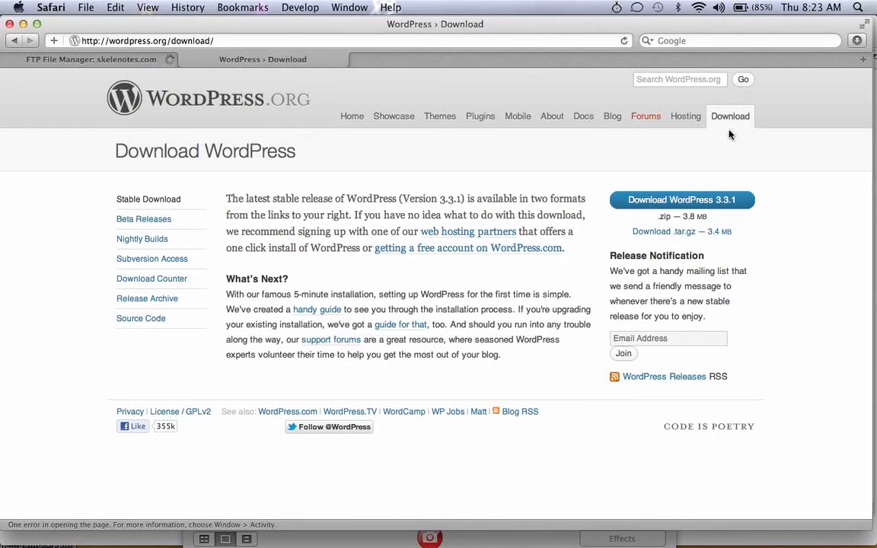
Confirm wordpress-3.3.1.zip finished at 4.2 MB and select it in the Downloads folder
{"action": "left_click", "coordinate": [857, 40]}
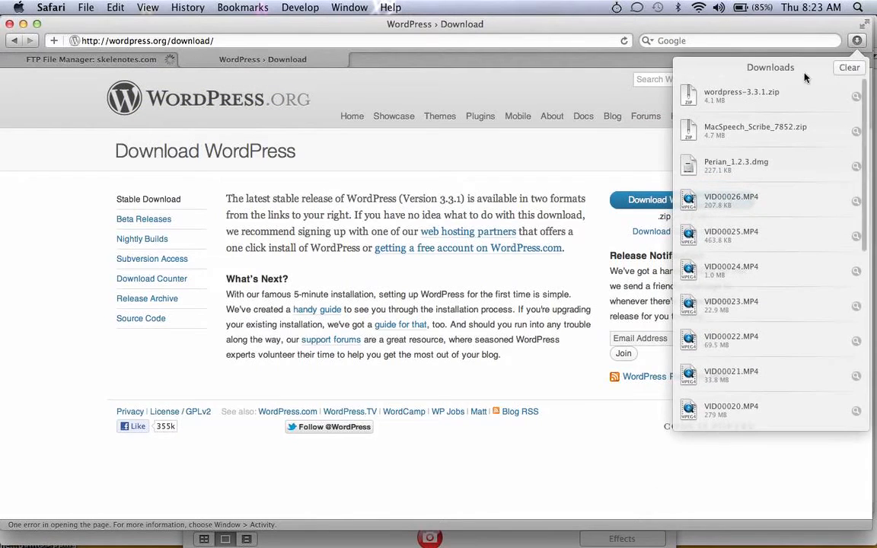
{"action": "left_click", "coordinate": [856, 96]}
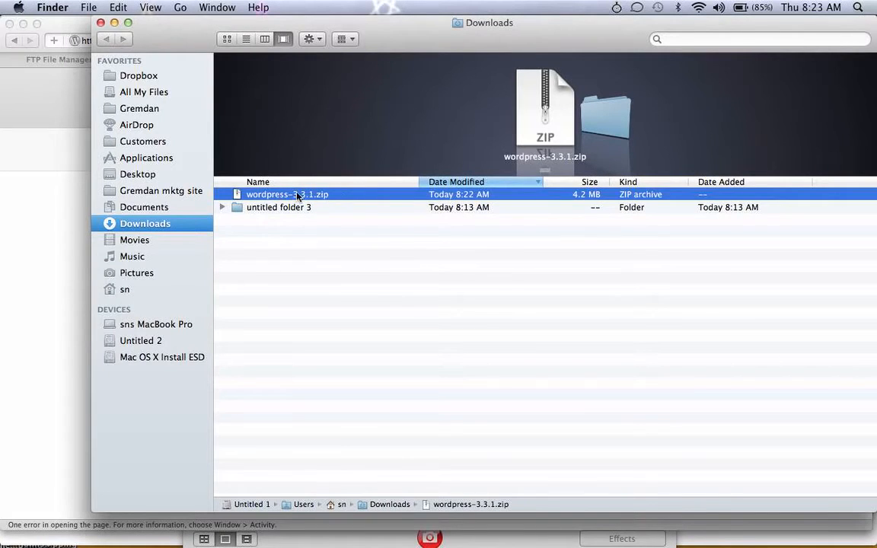
{"action": "left_click", "coordinate": [349, 242]}
{"action": "left_click", "coordinate": [287, 197]}
Open the workshop folder in the FTP File Manager and tick its old wordpress subfolder
{"action": "left_click", "coordinate": [54, 118]}
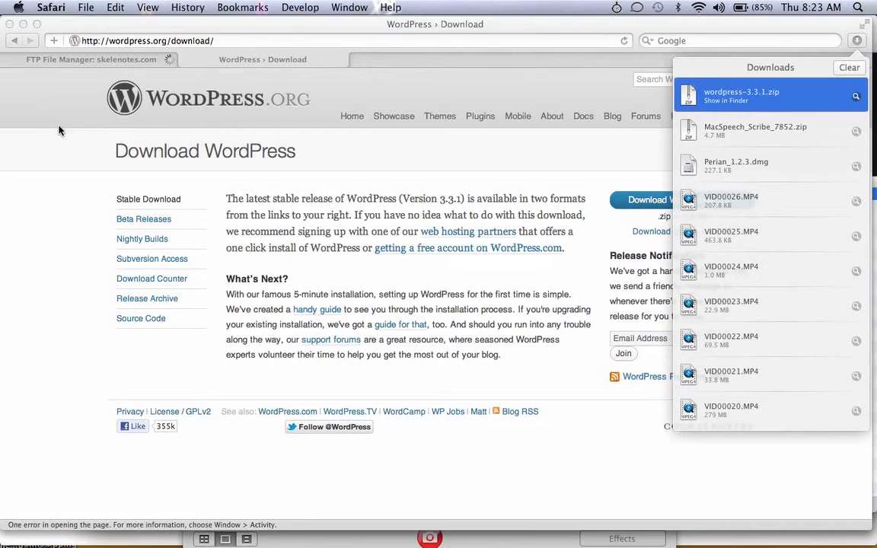
{"action": "left_click", "coordinate": [93, 61]}
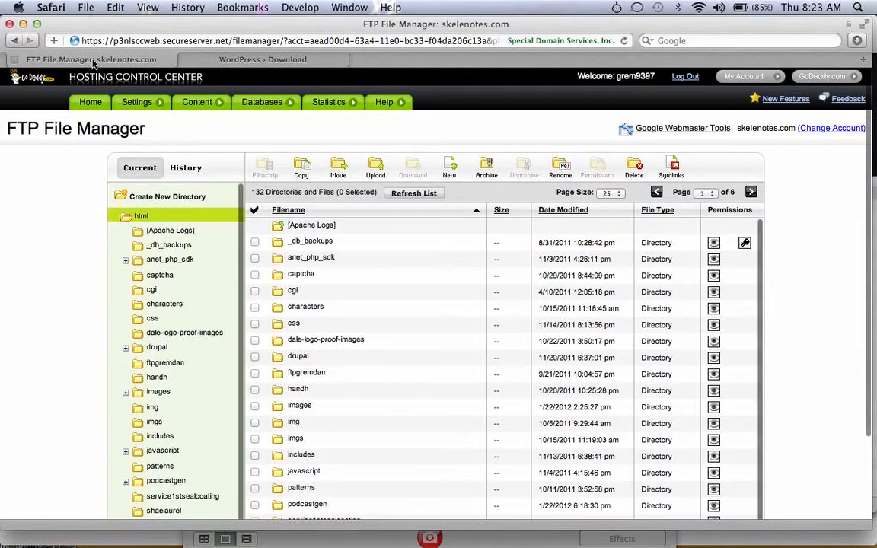
{"action": "scroll", "coordinate": [108, 329], "scroll_direction": "down", "scroll_amount": 1}
{"action": "scroll", "coordinate": [108, 329], "scroll_direction": "down", "scroll_amount": 3}
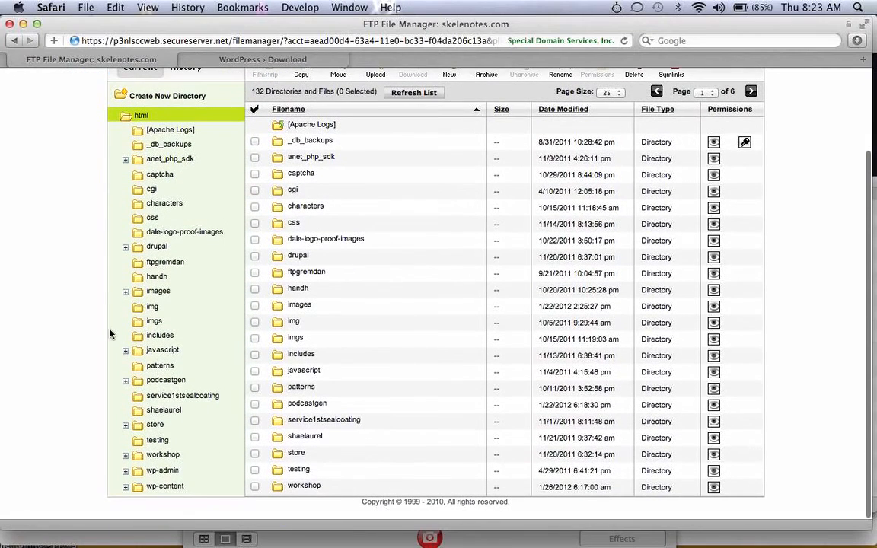
{"action": "left_click", "coordinate": [165, 456]}
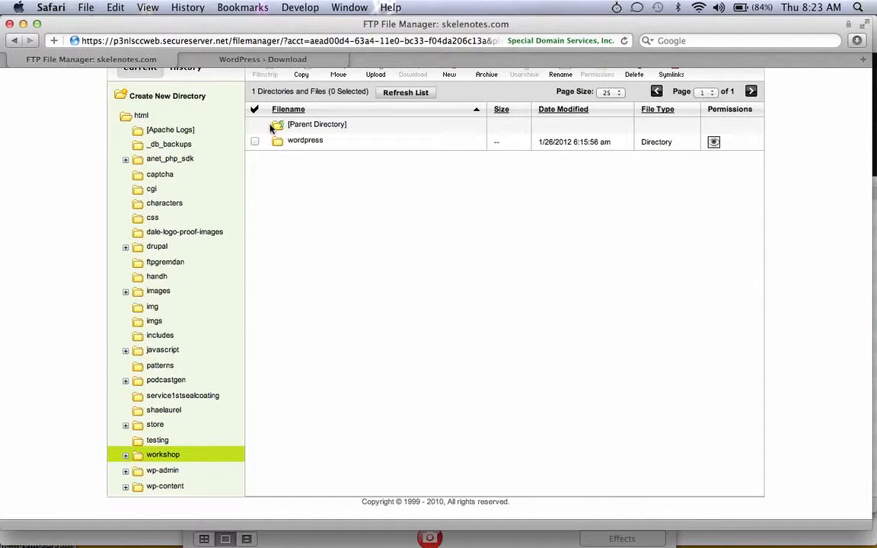
{"action": "scroll", "coordinate": [290, 168], "scroll_direction": "up", "scroll_amount": 3}
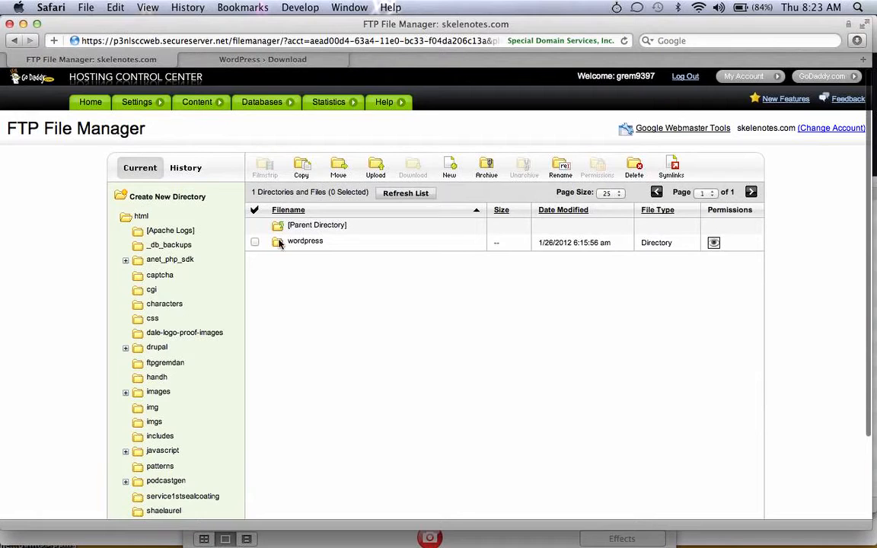
{"action": "left_click", "coordinate": [255, 242]}
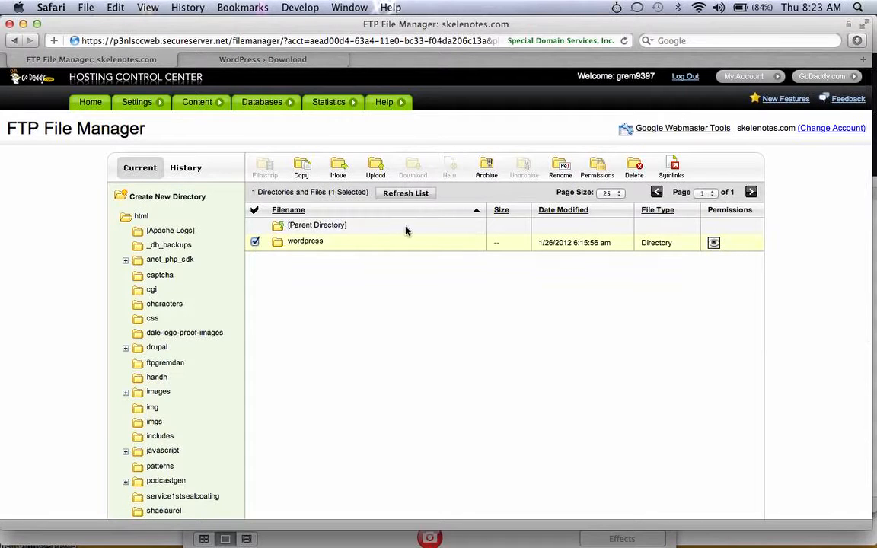
Delete the checked wordpress directory and confirm with OK
{"action": "left_click", "coordinate": [632, 164]}
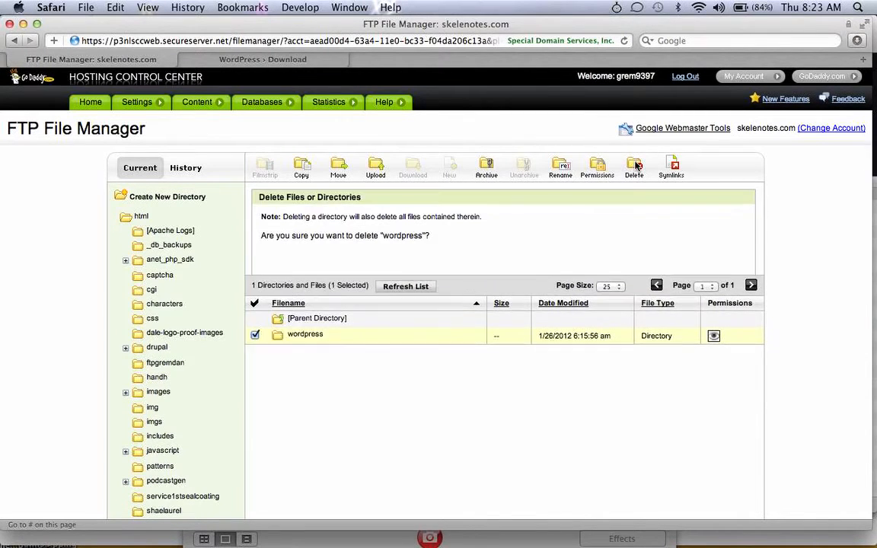
{"action": "left_click", "coordinate": [702, 359]}
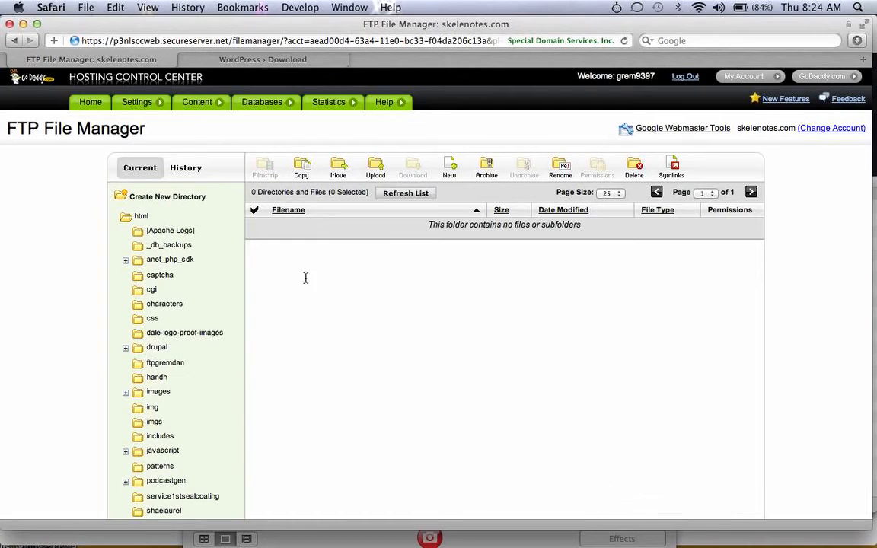
Upload wordpress-3.3.1.zip (4.05 MB) from Downloads into the workshop folder
{"action": "left_click", "coordinate": [376, 169]}
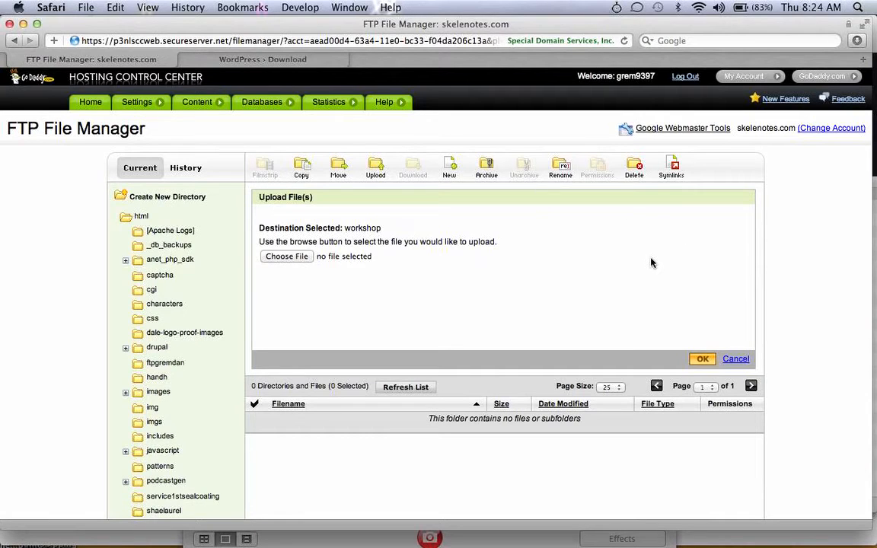
{"action": "left_click", "coordinate": [288, 258]}
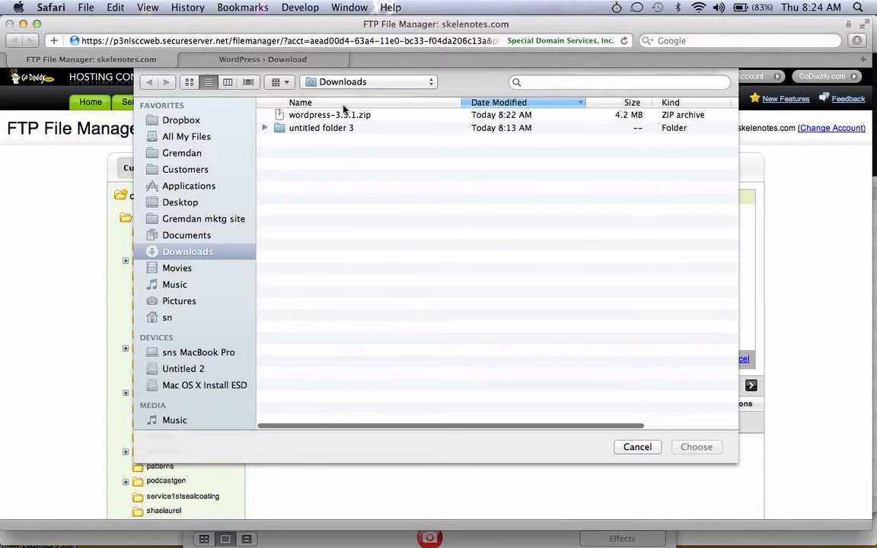
{"action": "left_click", "coordinate": [336, 116]}
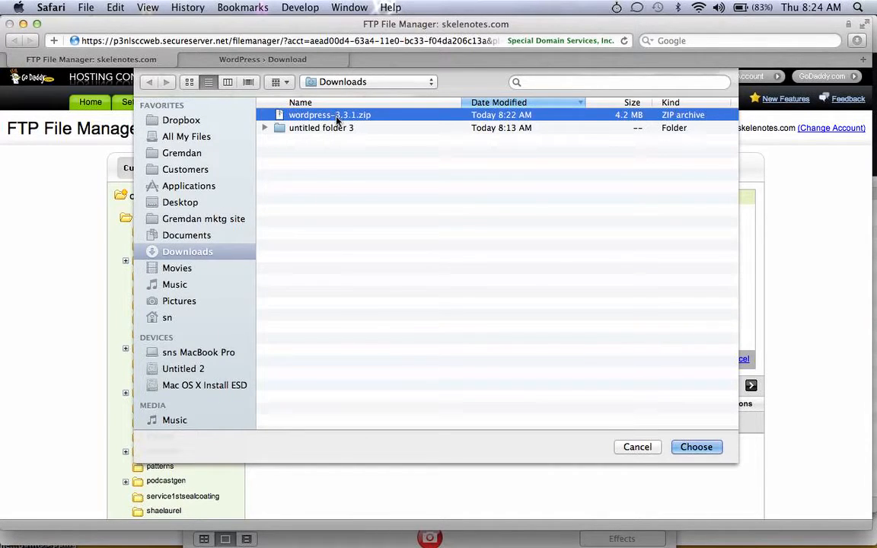
{"action": "left_click", "coordinate": [691, 449]}
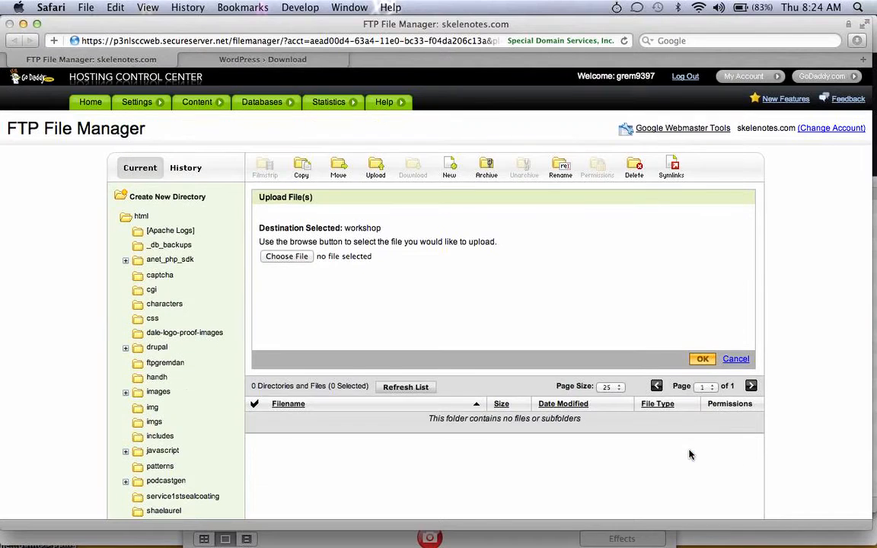
{"action": "left_click", "coordinate": [701, 361]}
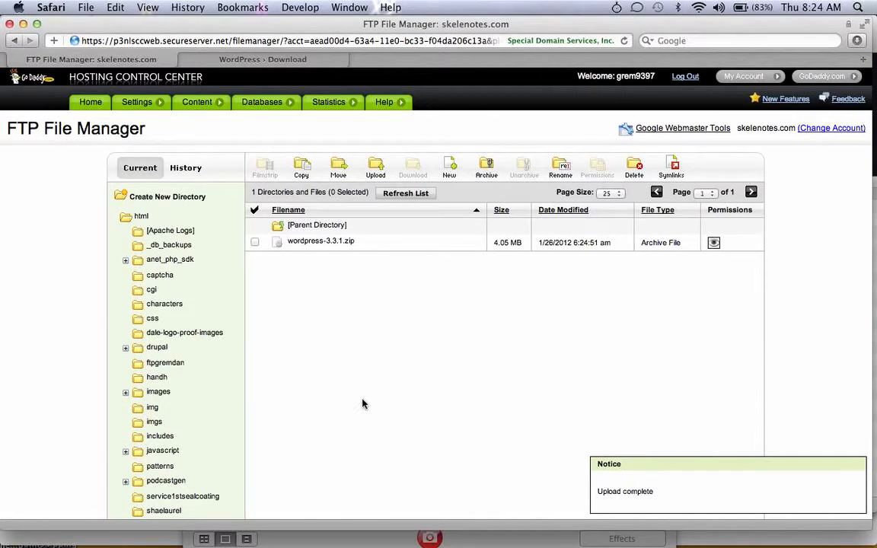
Unarchive wordpress-3.3.1.zip into /workshop/, creating a wordpress directory beside the zip
{"action": "left_click", "coordinate": [255, 243]}
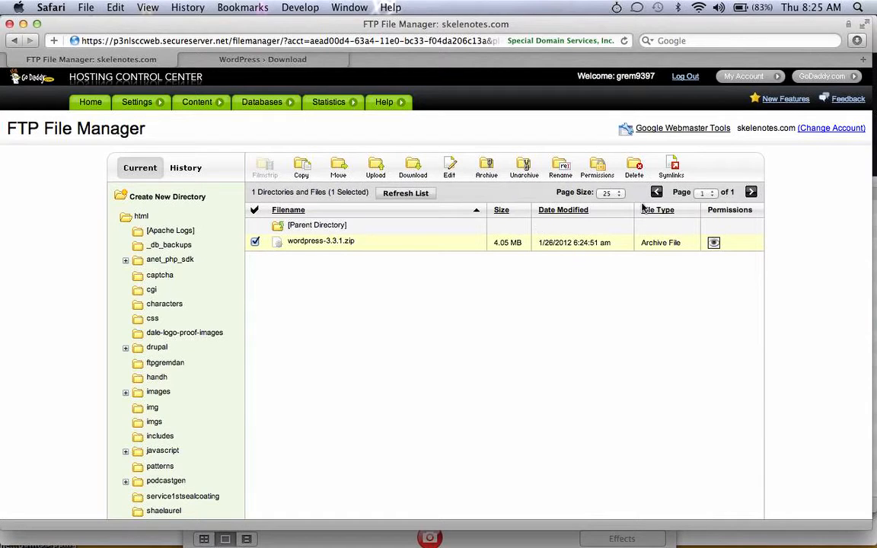
{"action": "left_click", "coordinate": [524, 163]}
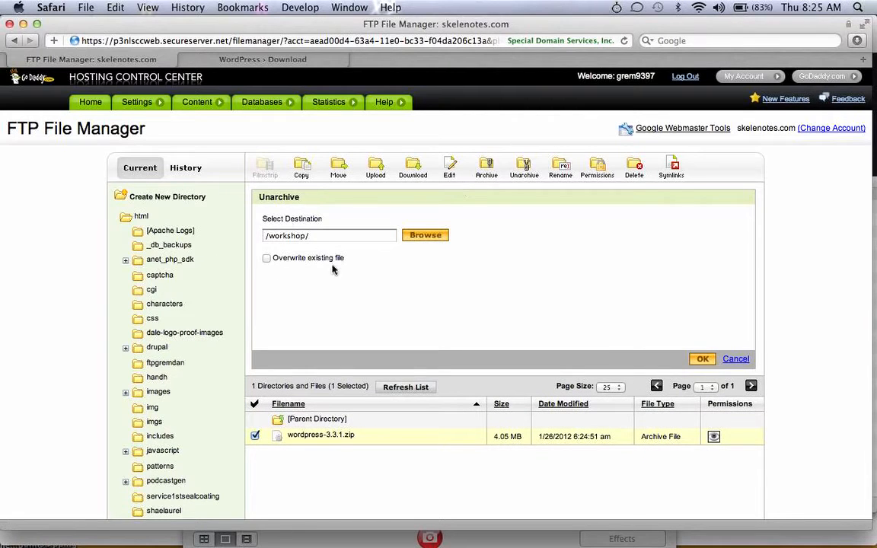
{"action": "left_click", "coordinate": [700, 361]}
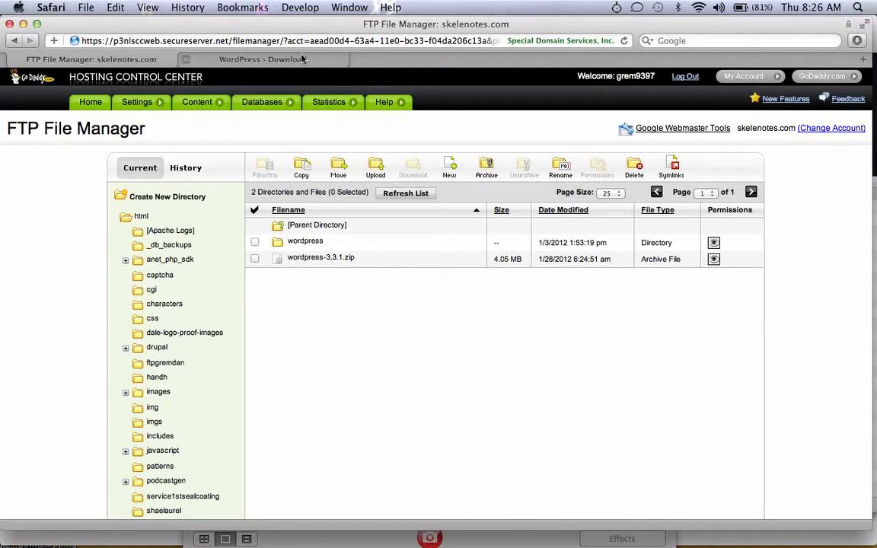
Load skelenotes.com/workshop/wordpress in a new Safari tab
{"action": "key", "text": "super+t"}
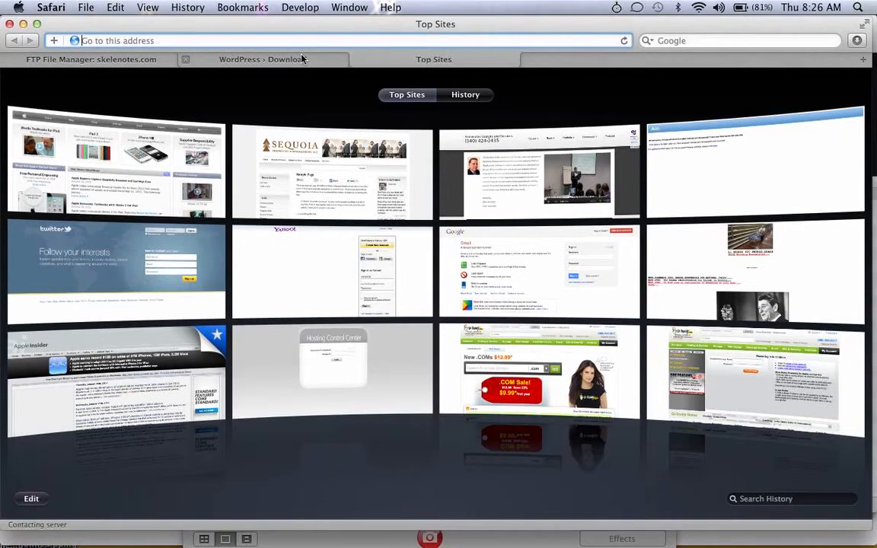
{"action": "type", "text": "skelenotes.com/"}
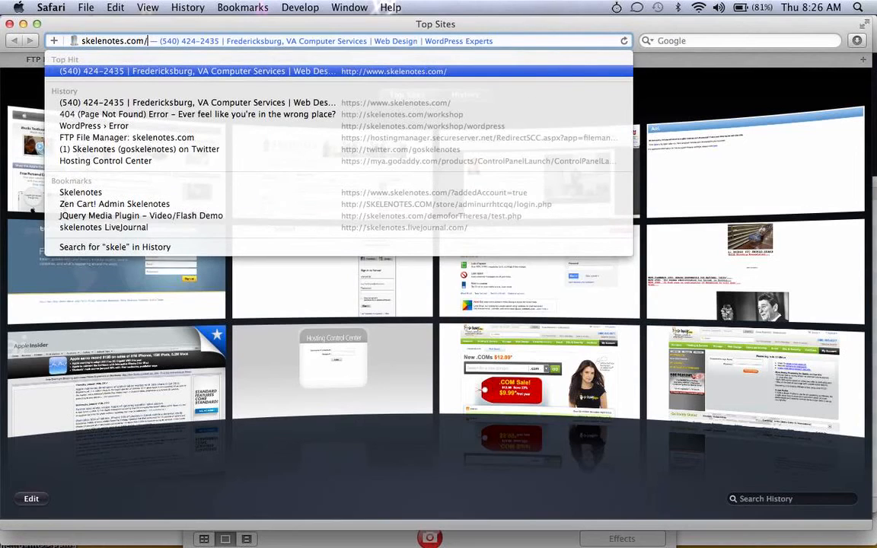
{"action": "type", "text": "workshop"}
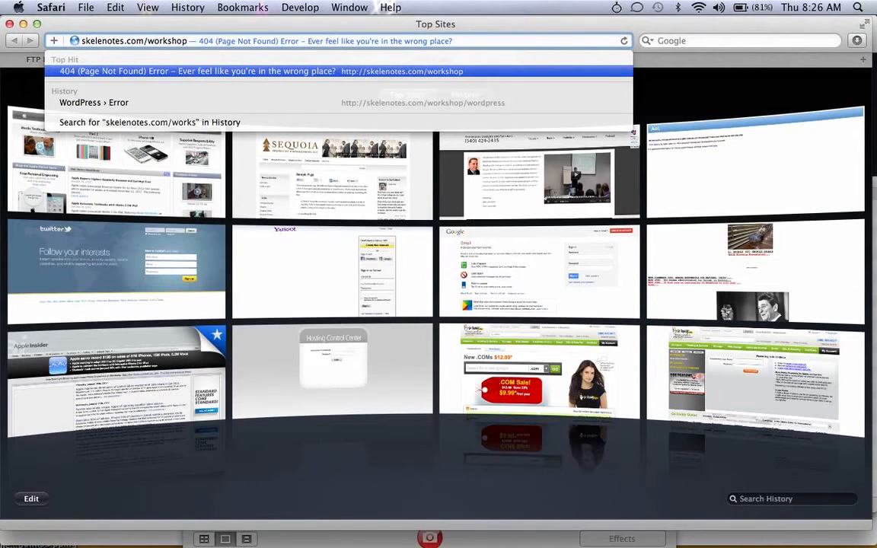
{"action": "type", "text": "/wordpress"}
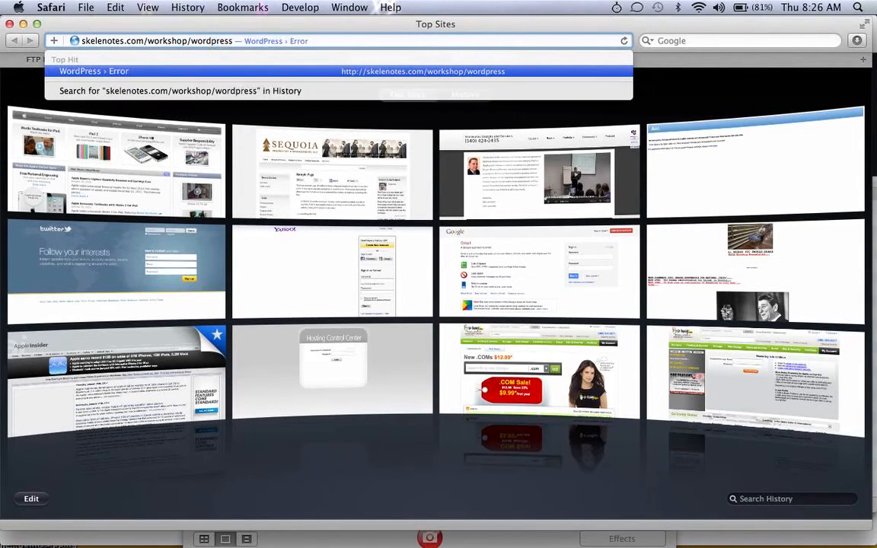
{"action": "key", "text": "Return"}
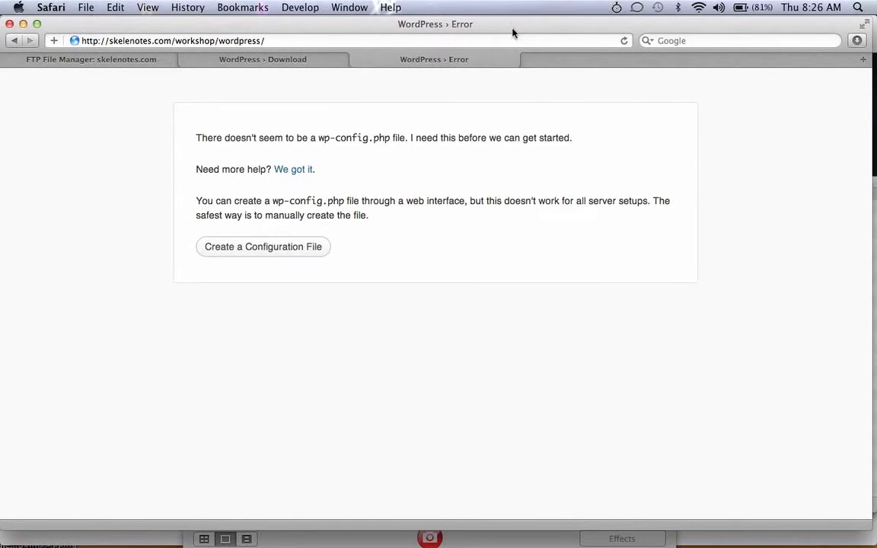
{"action": "left_click", "coordinate": [537, 34]}
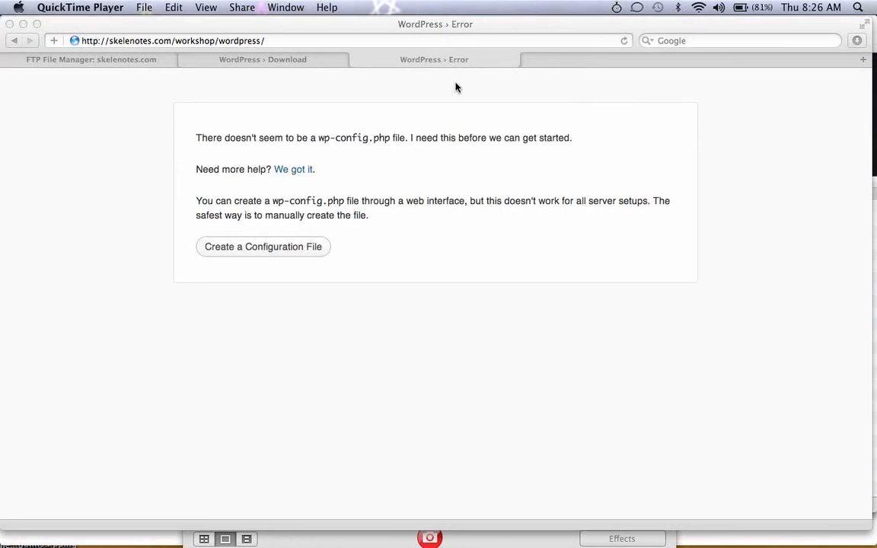
{"action": "left_click", "coordinate": [456, 87]}
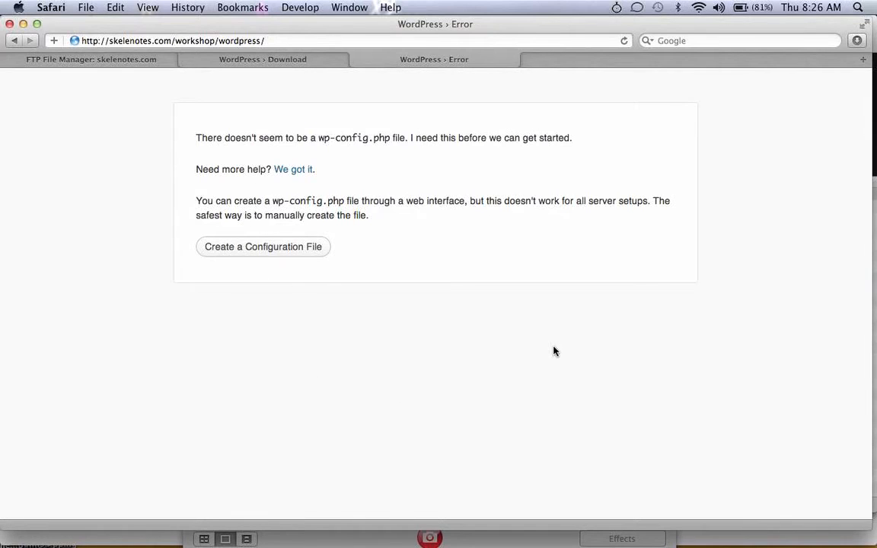
{"action": "left_click", "coordinate": [258, 41]}
{"action": "left_click_drag", "start_coordinate": [258, 40], "coordinate": [238, 40]}
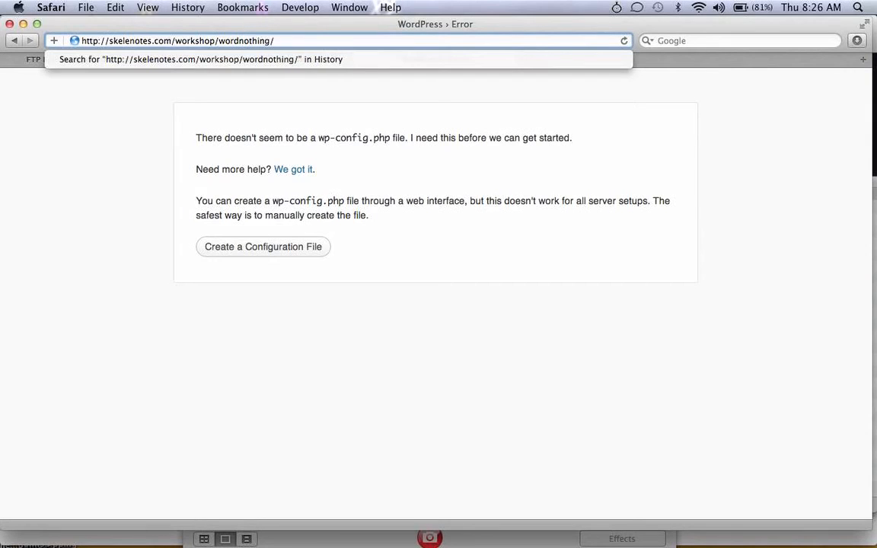
{"action": "key", "text": "Return"}
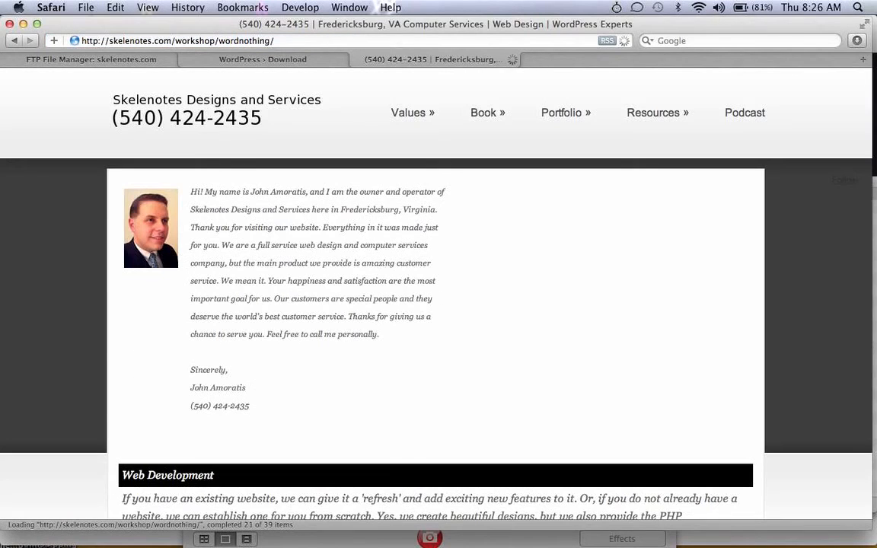
{"action": "left_click", "coordinate": [19, 47]}
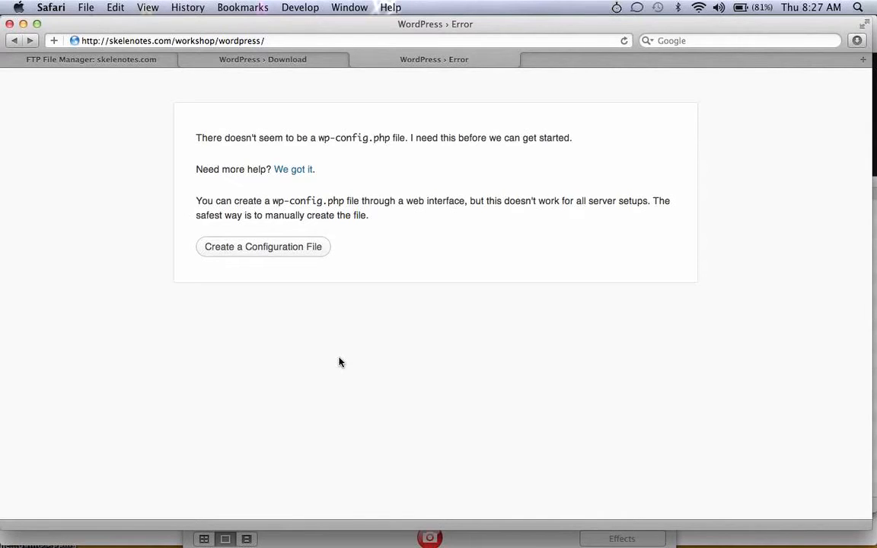
Start creating wp-config.php, highlight the database name, username, password and host requirements, then continue
{"action": "left_click", "coordinate": [268, 249]}
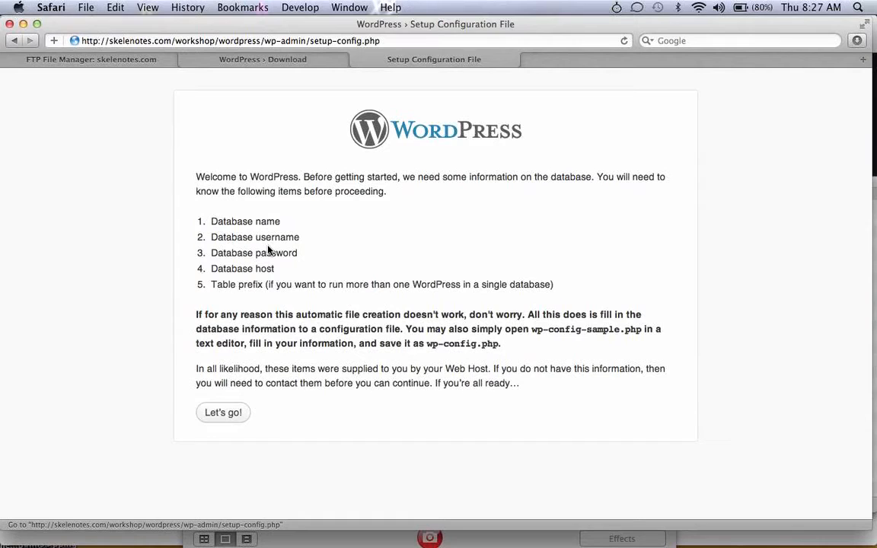
{"action": "left_click_drag", "start_coordinate": [282, 222], "coordinate": [210, 222]}
{"action": "left_click_drag", "start_coordinate": [306, 241], "coordinate": [219, 237]}
{"action": "left_click_drag", "start_coordinate": [303, 254], "coordinate": [211, 253]}
{"action": "left_click", "coordinate": [281, 267]}
{"action": "left_click_drag", "start_coordinate": [280, 268], "coordinate": [213, 269]}
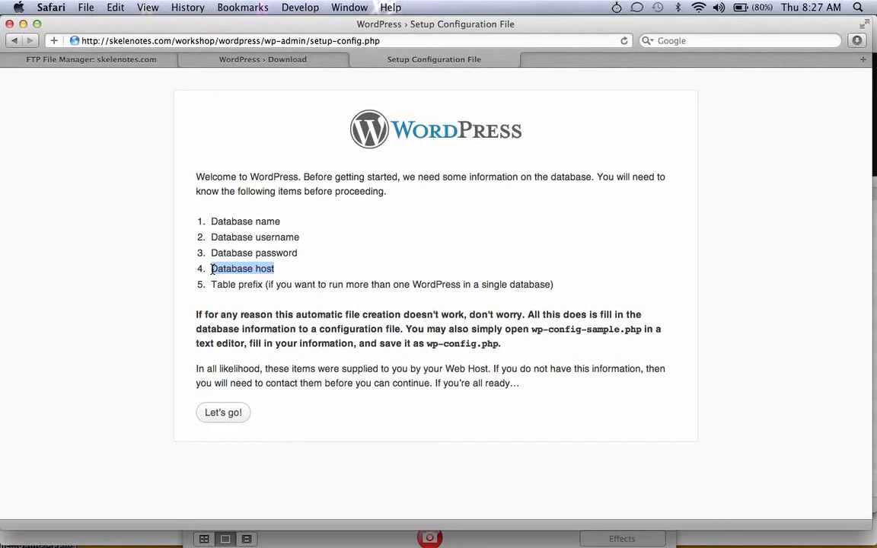
{"action": "left_click", "coordinate": [223, 415]}
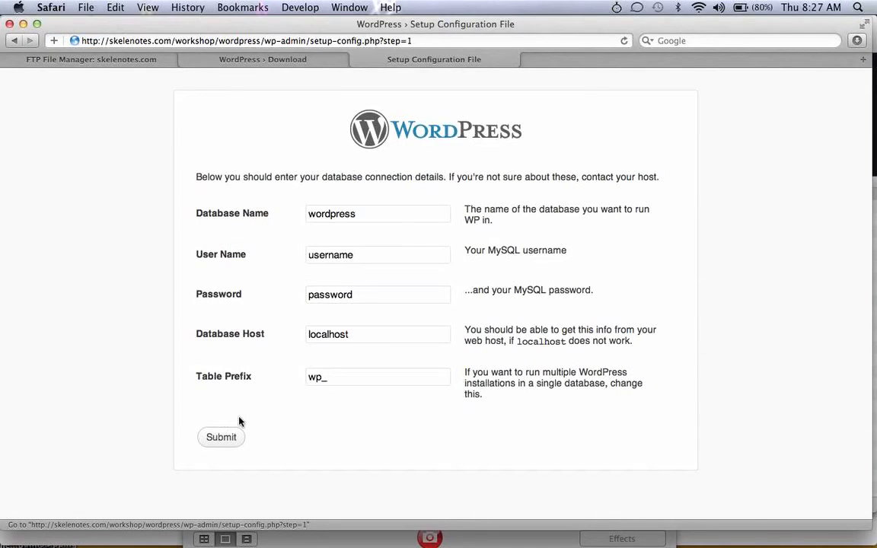
Highlight the default database name, user name, password and localhost host values, then bring Photo Booth forward
{"action": "double_click", "coordinate": [388, 214]}
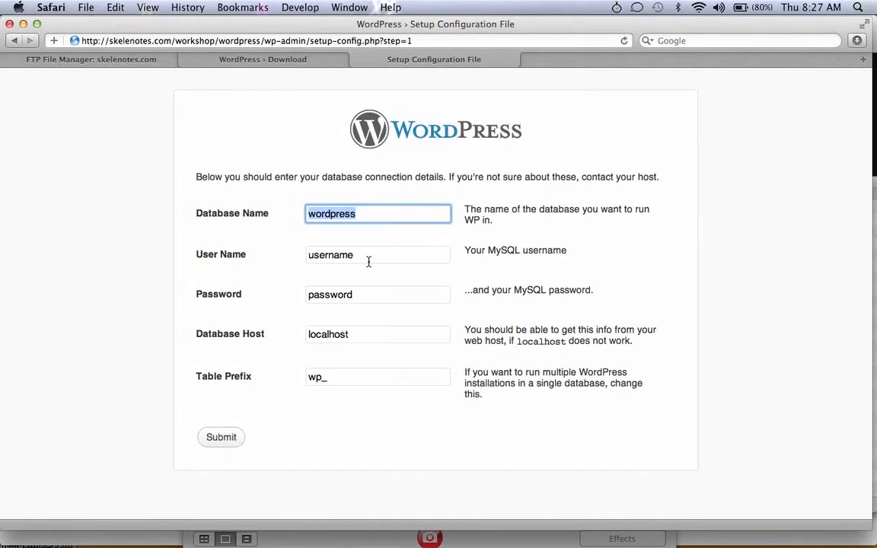
{"action": "left_click", "coordinate": [300, 254]}
{"action": "left_click", "coordinate": [302, 292]}
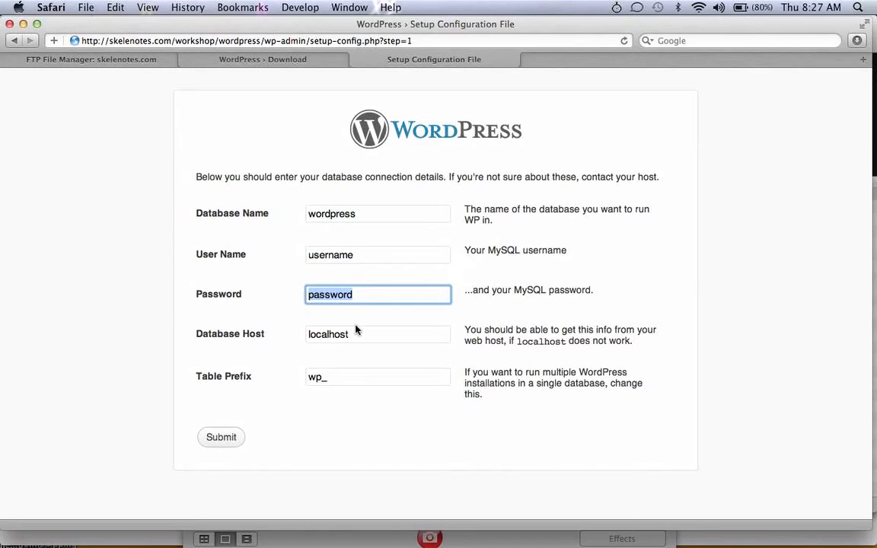
{"action": "left_click_drag", "start_coordinate": [362, 334], "coordinate": [288, 337]}
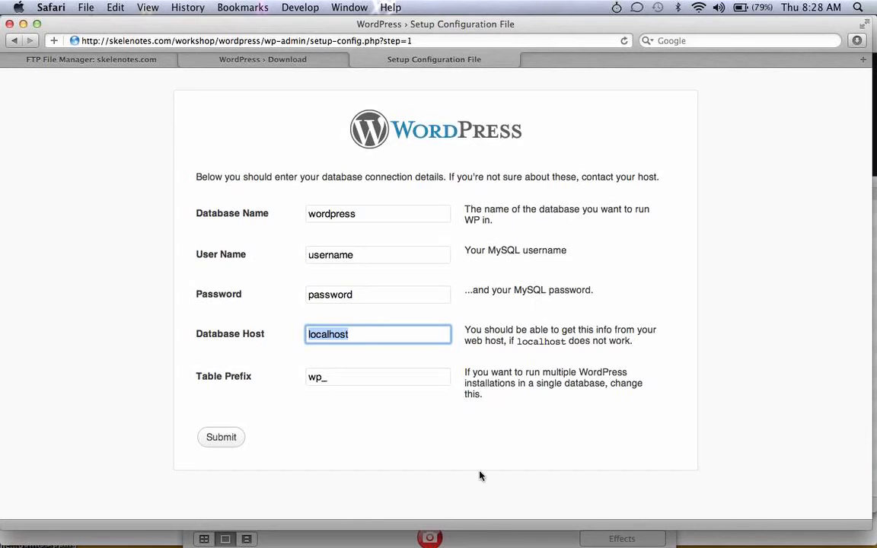
{"action": "left_click", "coordinate": [480, 542]}
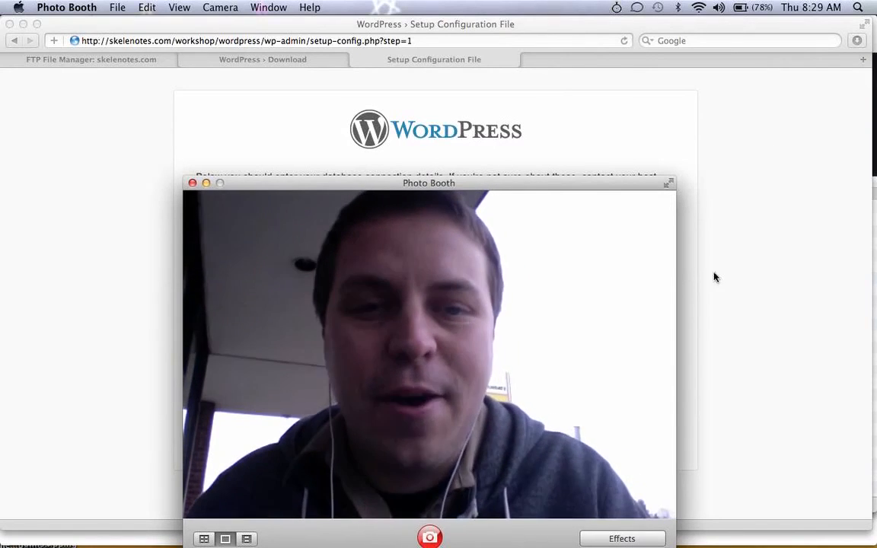
Switch from Photo Booth to the TextEdit card showing Skelenotes.com and the Twitter handle
{"action": "mouse_move", "coordinate": [742, 546]}
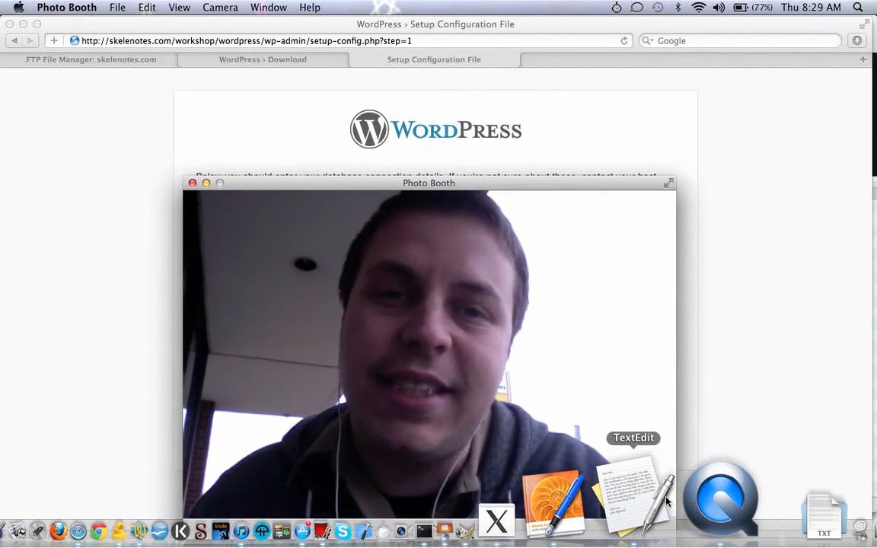
{"action": "left_click", "coordinate": [667, 500]}
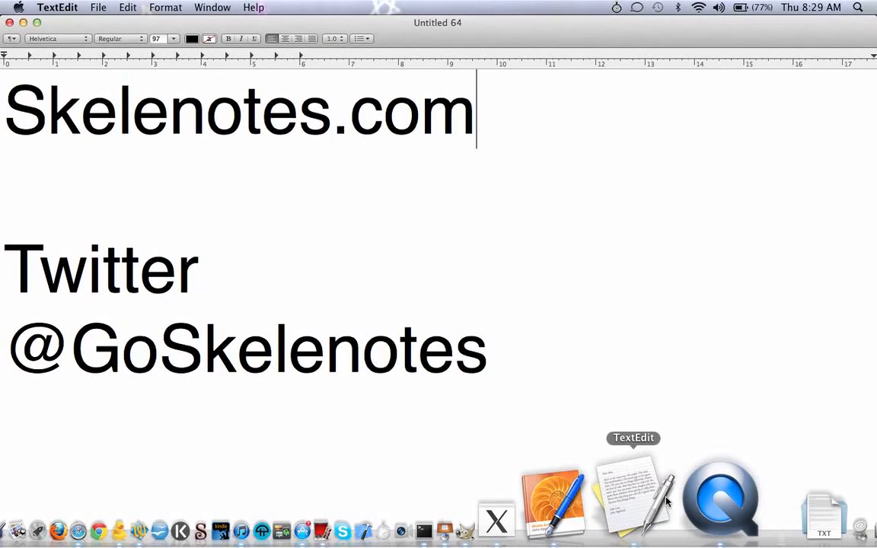